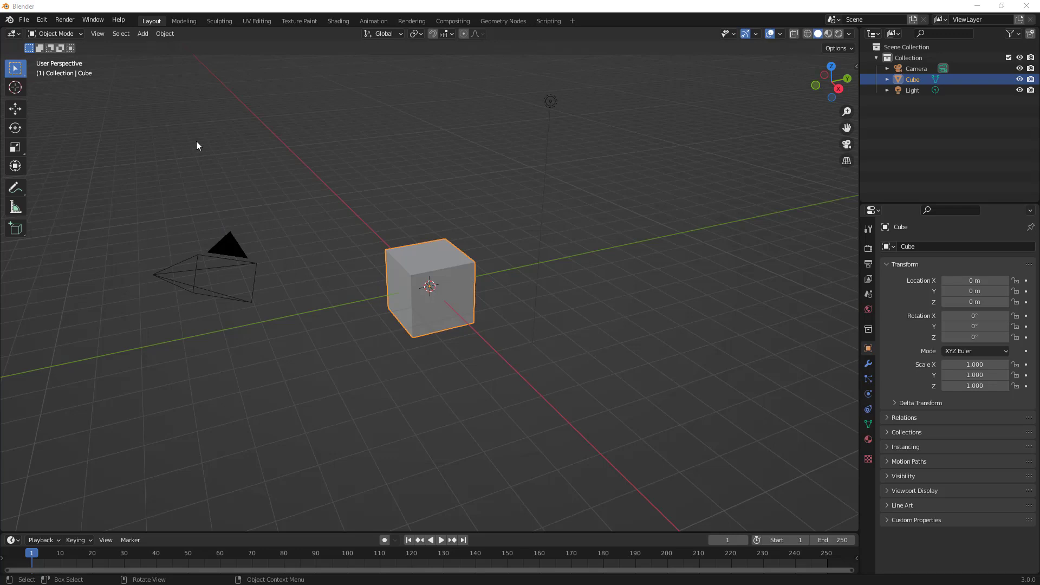
Toggle the cube between Object and Edit Mode a few times, ending in Edit Mode.
key("Tab")
key("Tab")
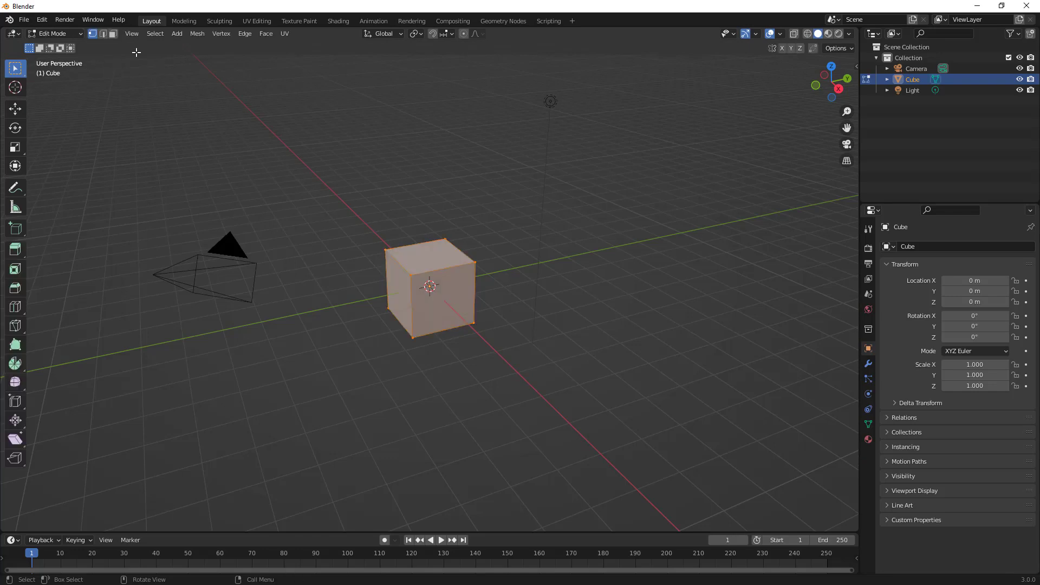
left_click(66, 34)
left_click(64, 45)
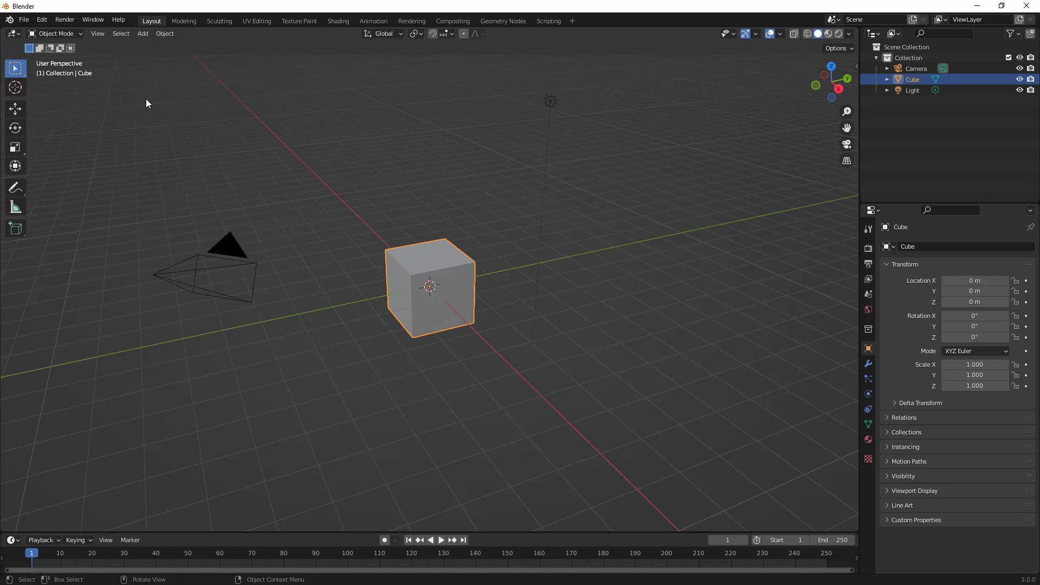
key("Tab")
key("Tab")
key("Tab")
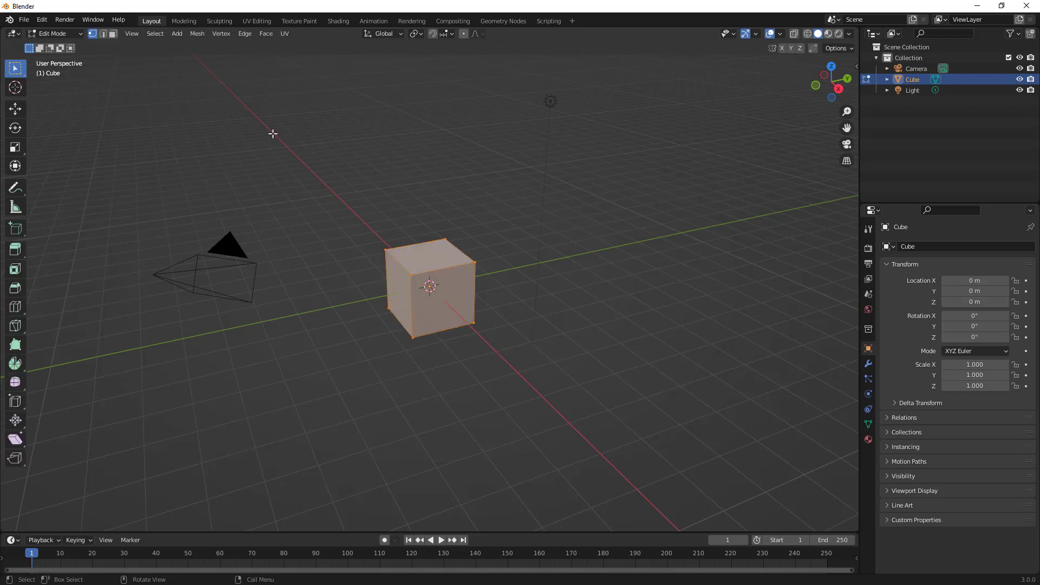
key("Tab")
key("Tab")
left_click(59, 33)
left_click(52, 47)
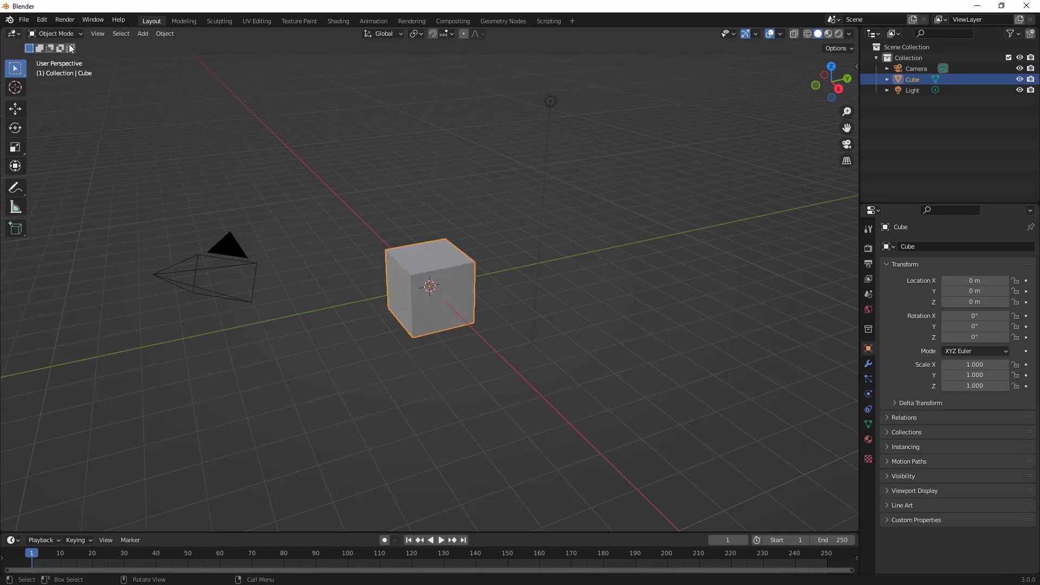
left_click(57, 34)
left_click(59, 58)
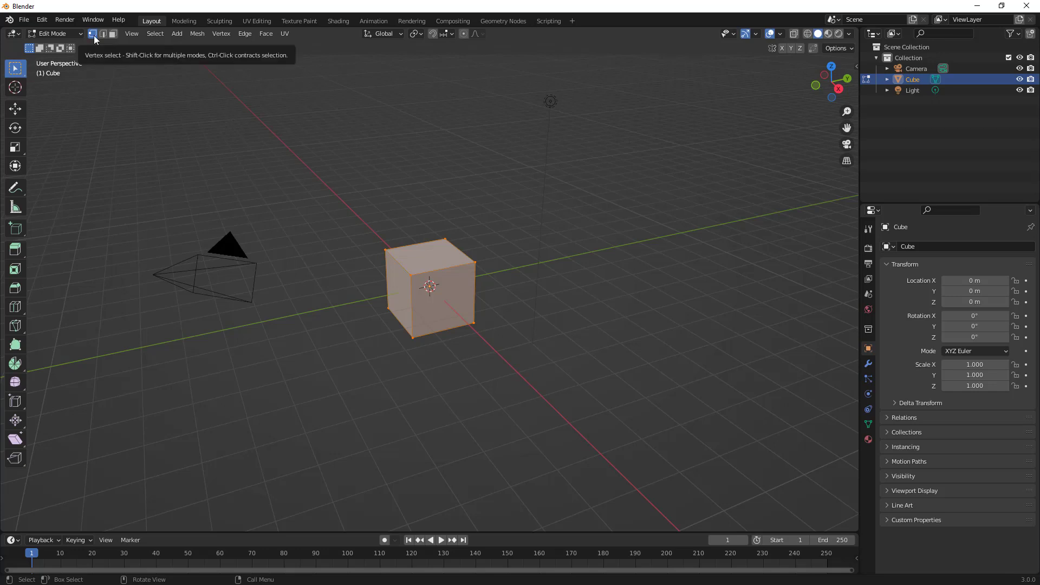
Try the face, edge and vertex select modes, leave edge select on, and deselect everything.
left_click(113, 35)
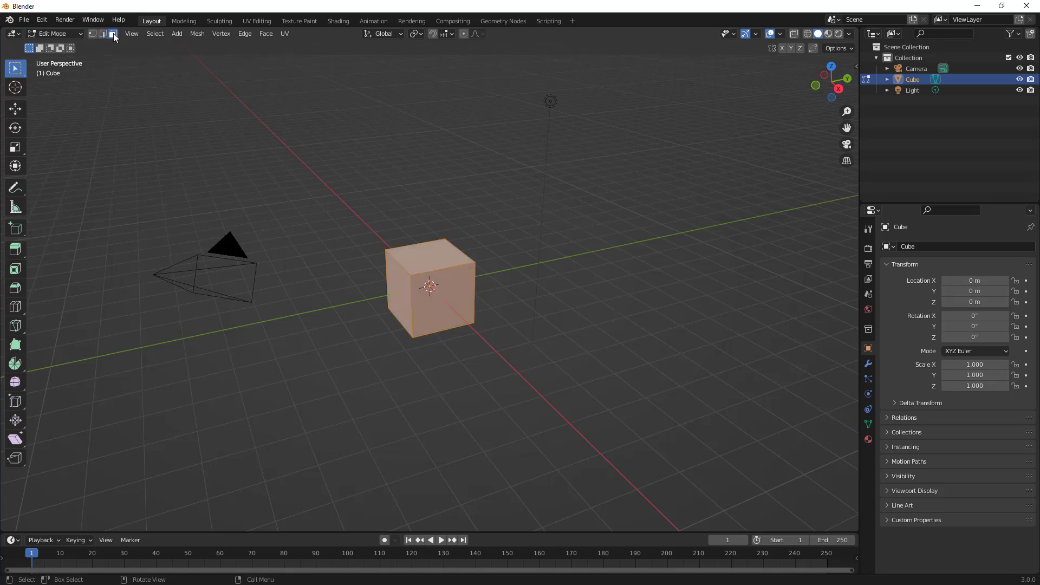
left_click(103, 35)
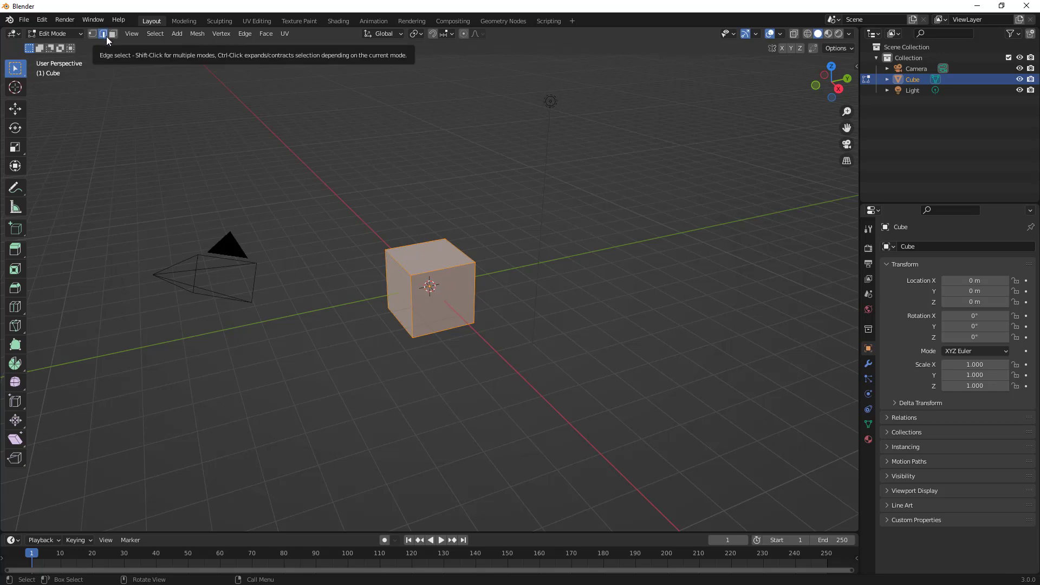
left_click(93, 34)
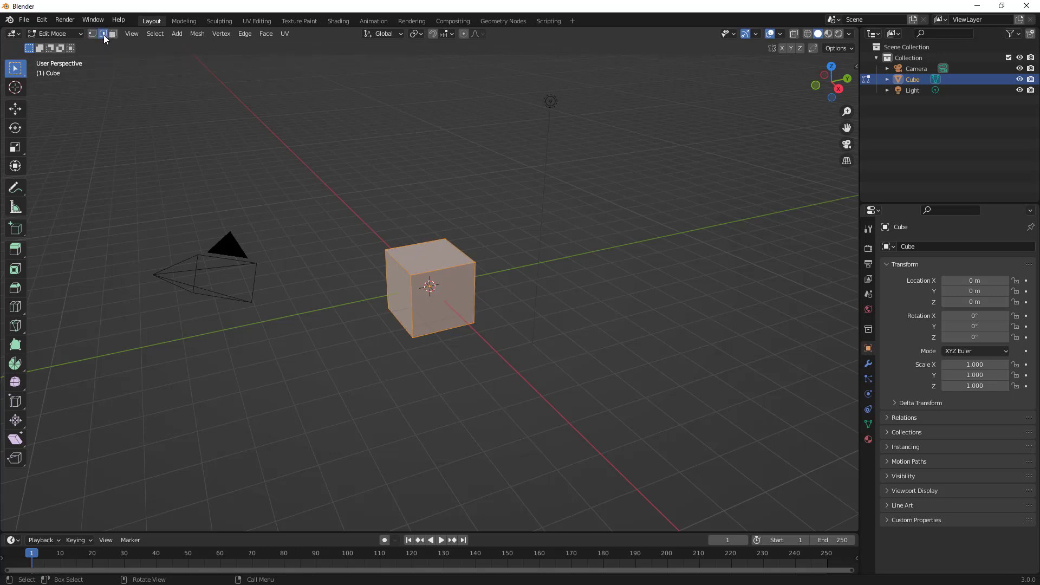
left_click(213, 153)
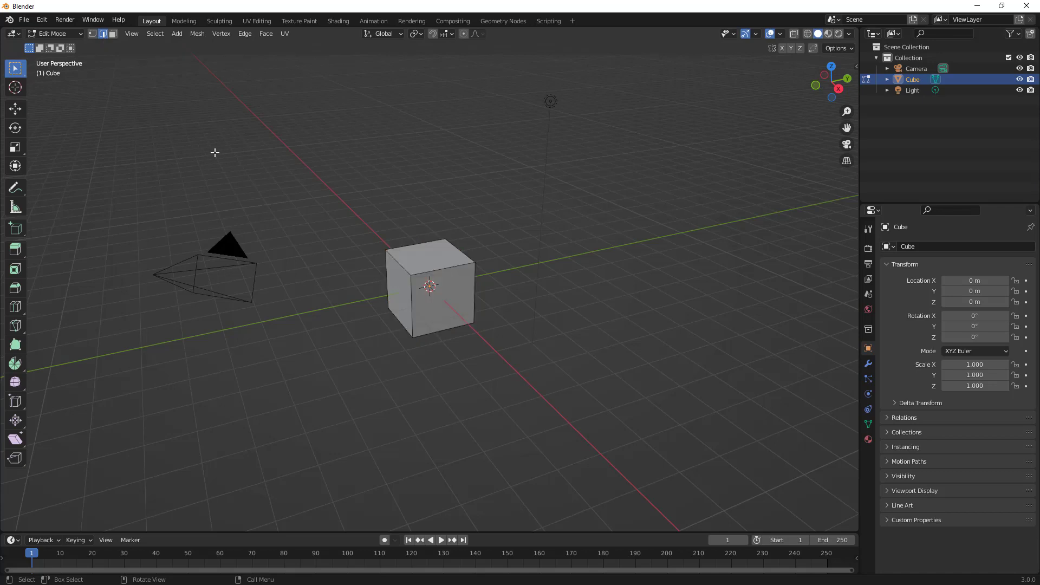
Add four horizontal loop cuts around the cube's middle with Loop Cut and Slide (Ctrl+R).
left_click(246, 34)
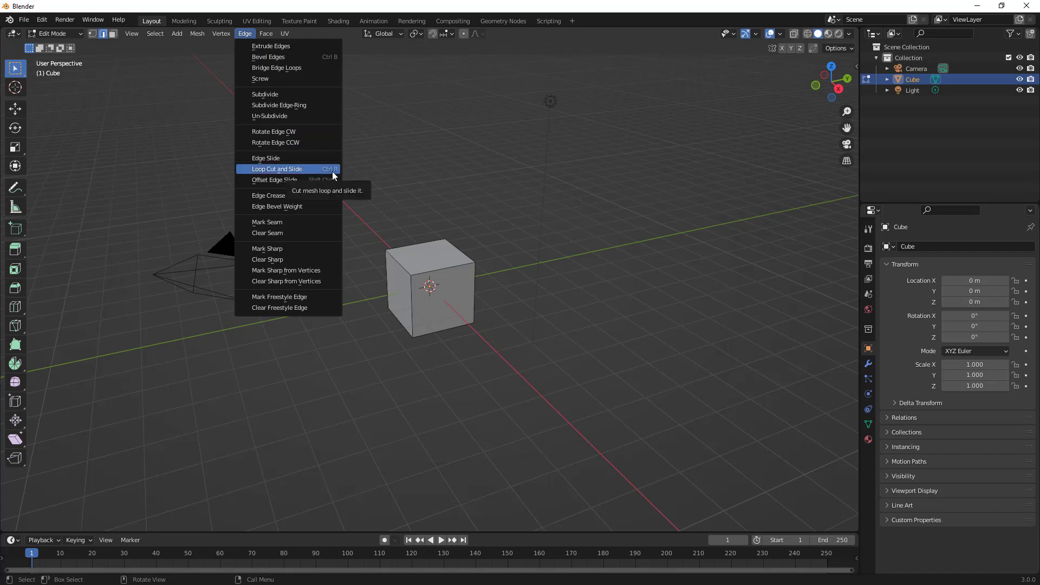
key("ctrl+r")
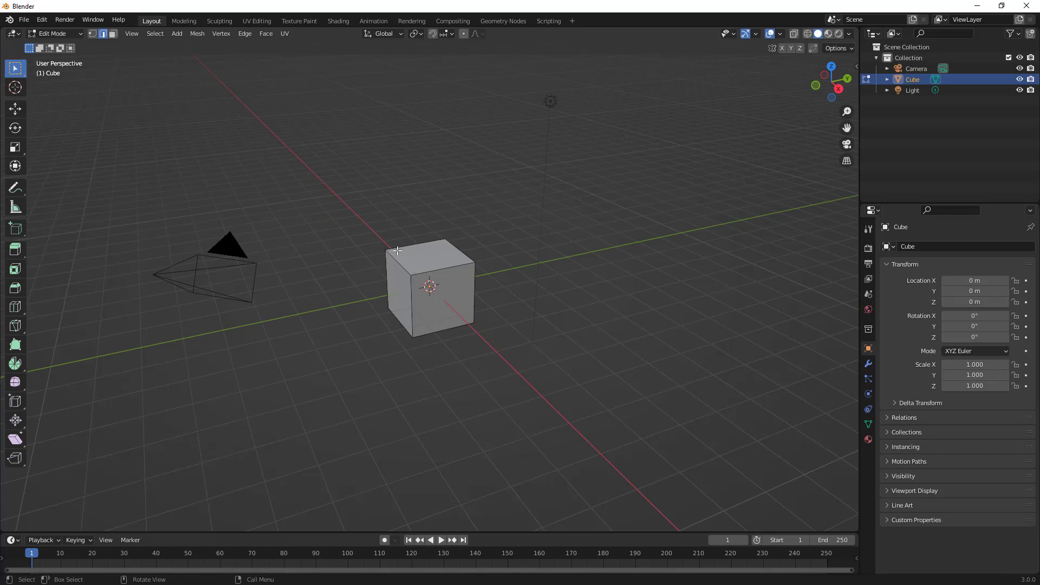
key("ctrl+r")
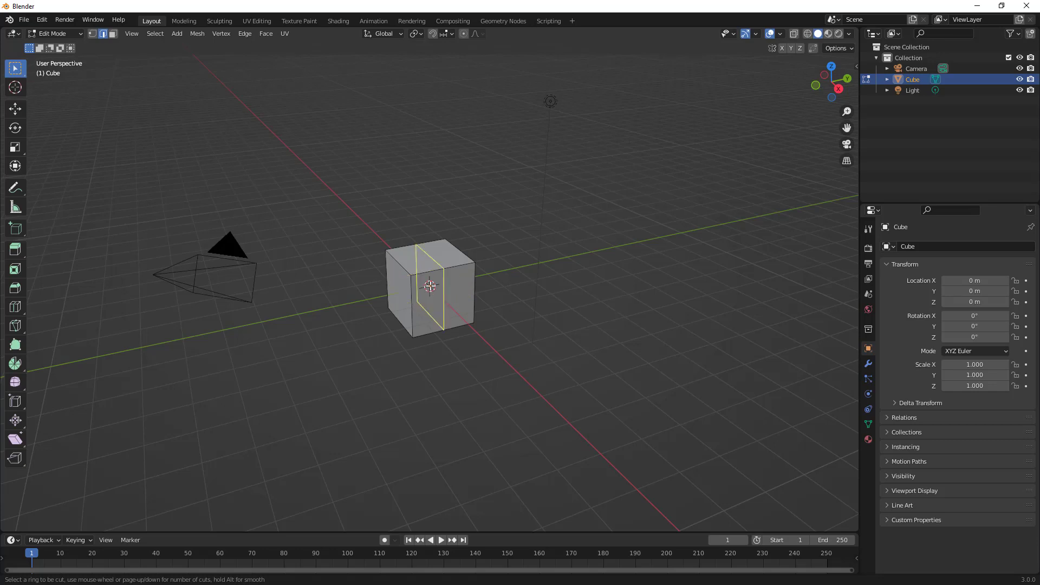
scroll(433, 302, "up", 1)
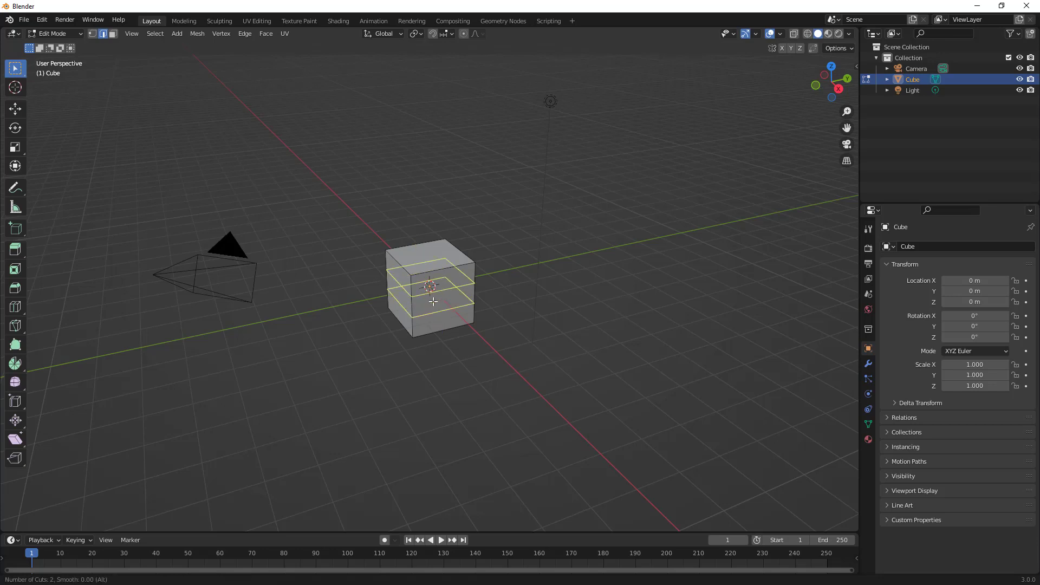
scroll(433, 301, "up", 1)
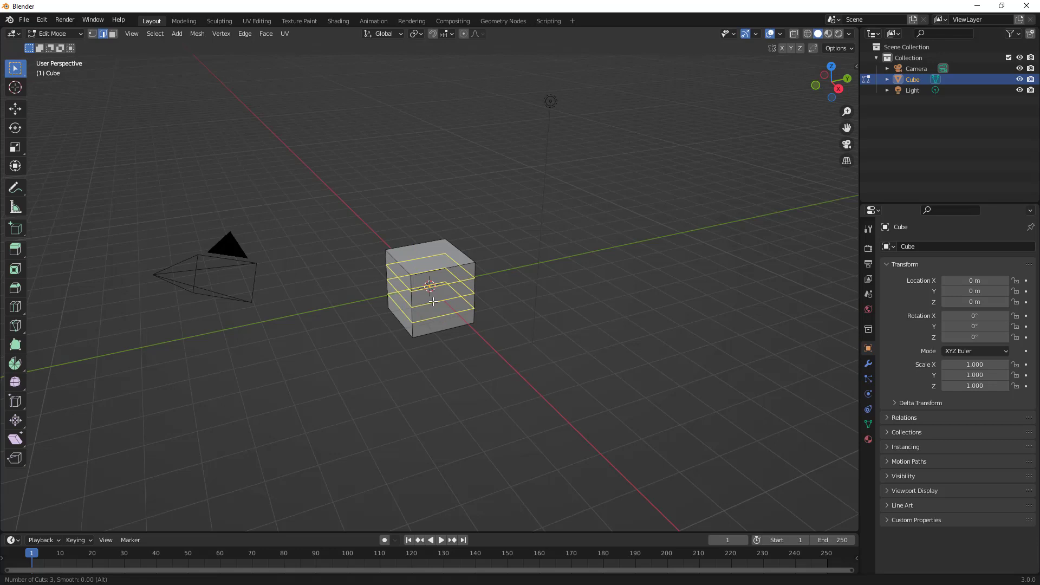
scroll(433, 301, "up", 1)
scroll(433, 301, "down", 3)
scroll(433, 302, "up", 2)
scroll(433, 301, "up", 1)
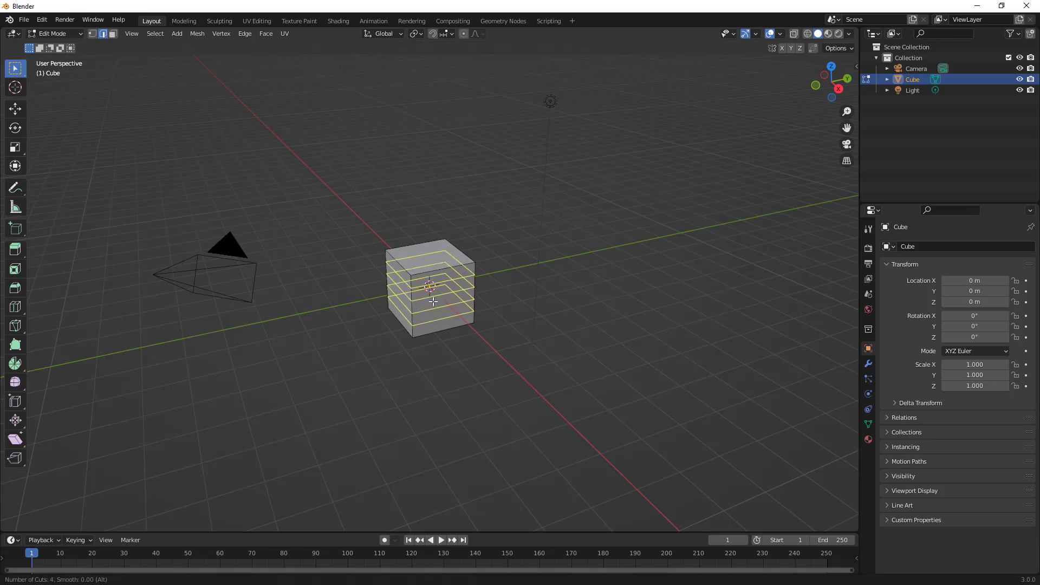
left_click(433, 301)
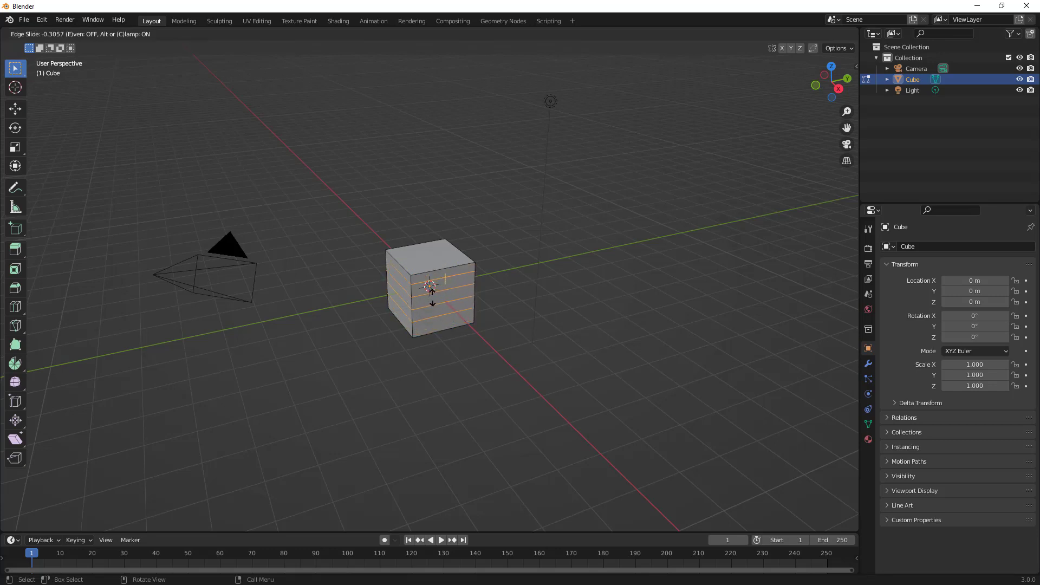
Keep the four loops centred, then scale them along Z into a narrow band.
left_click(432, 307)
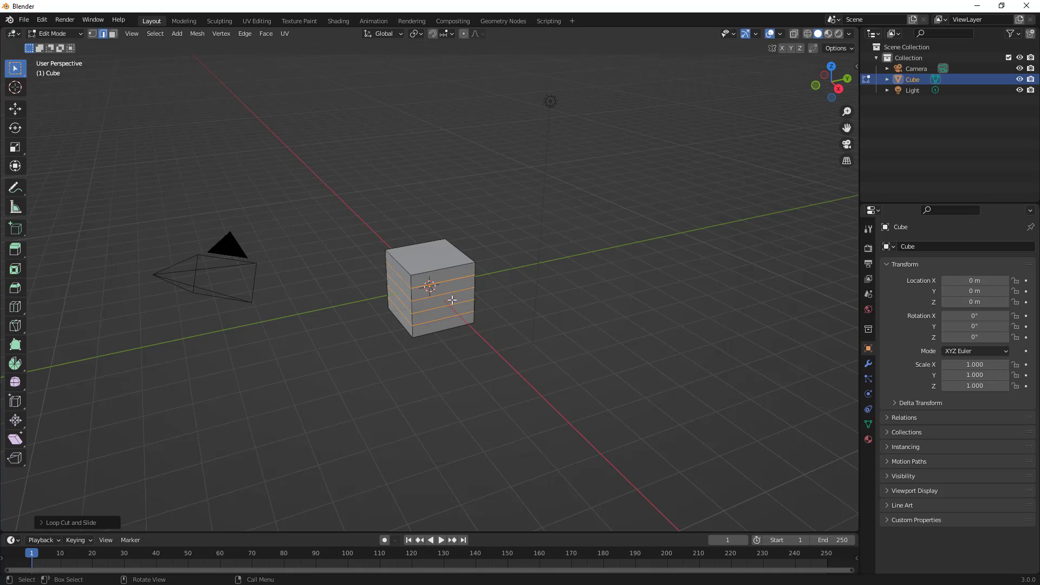
key("s")
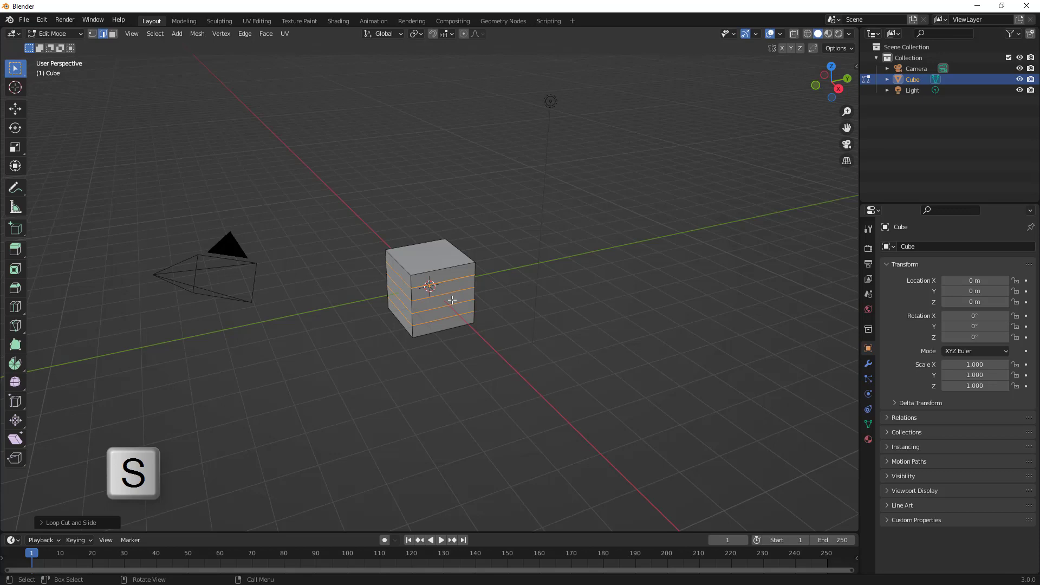
key("s")
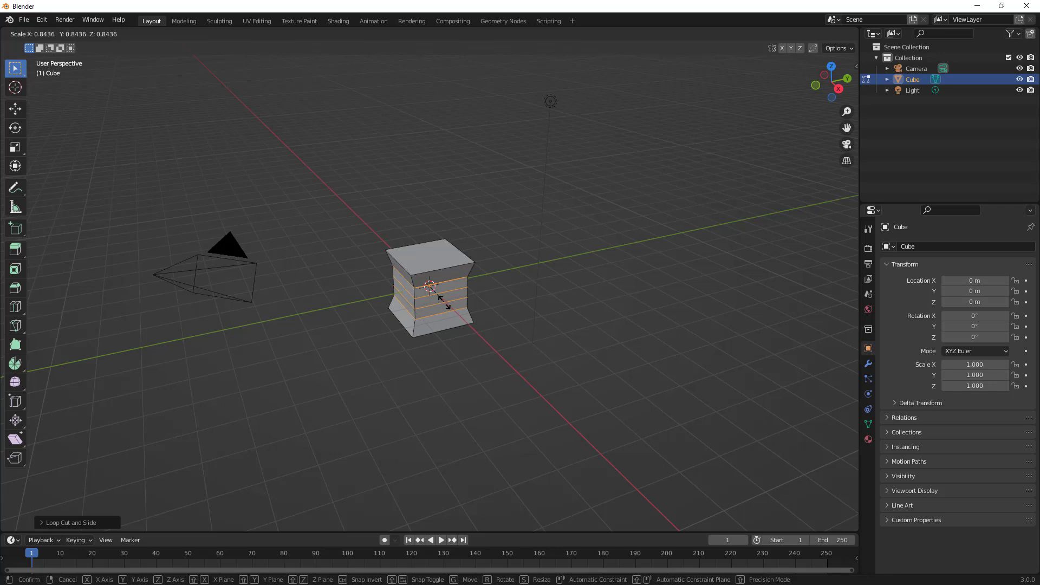
key("z")
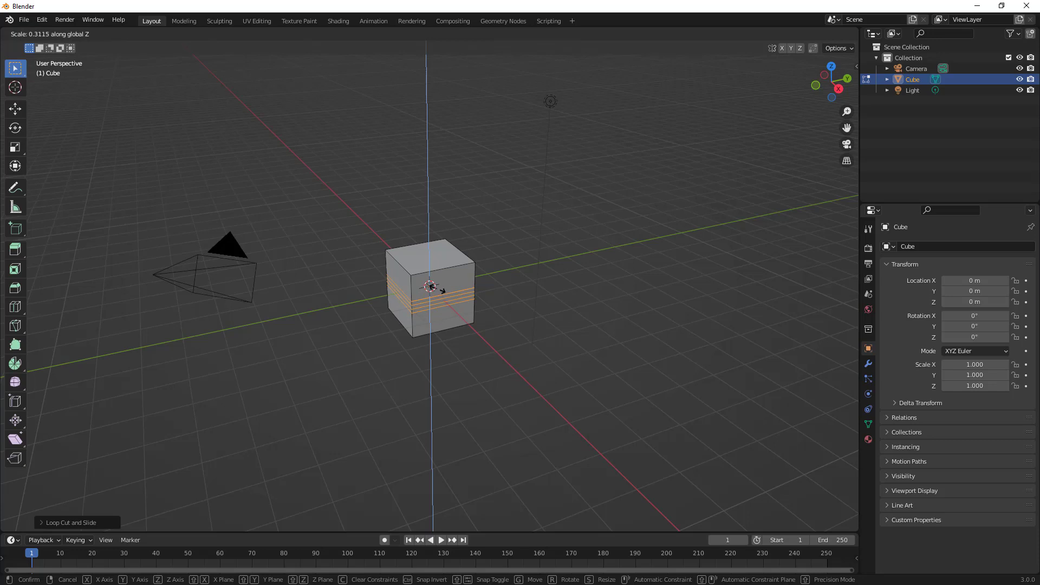
left_click(433, 287)
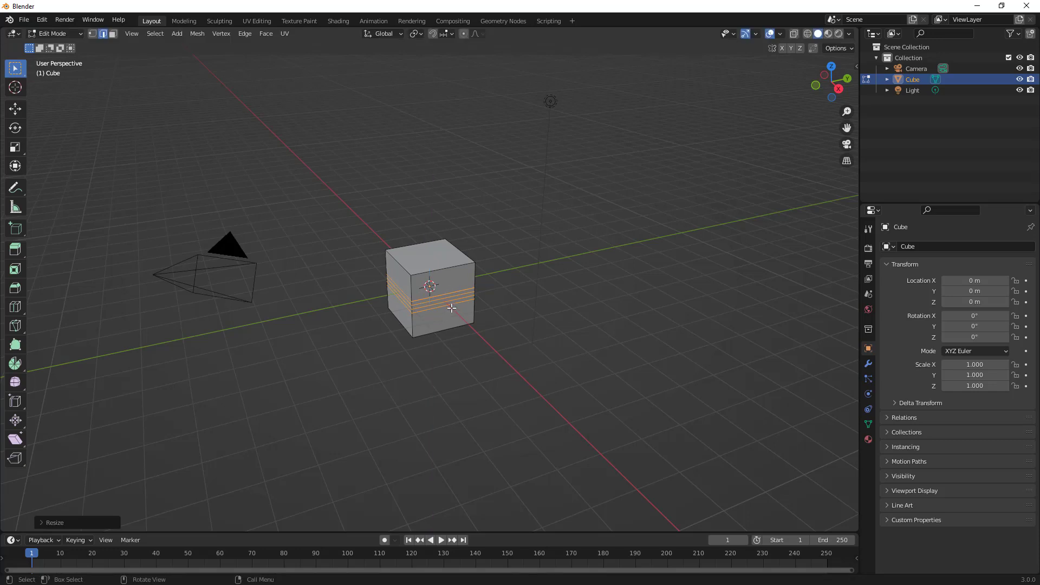
Move the loop band down along Z toward the cube's lower edge.
key("g")
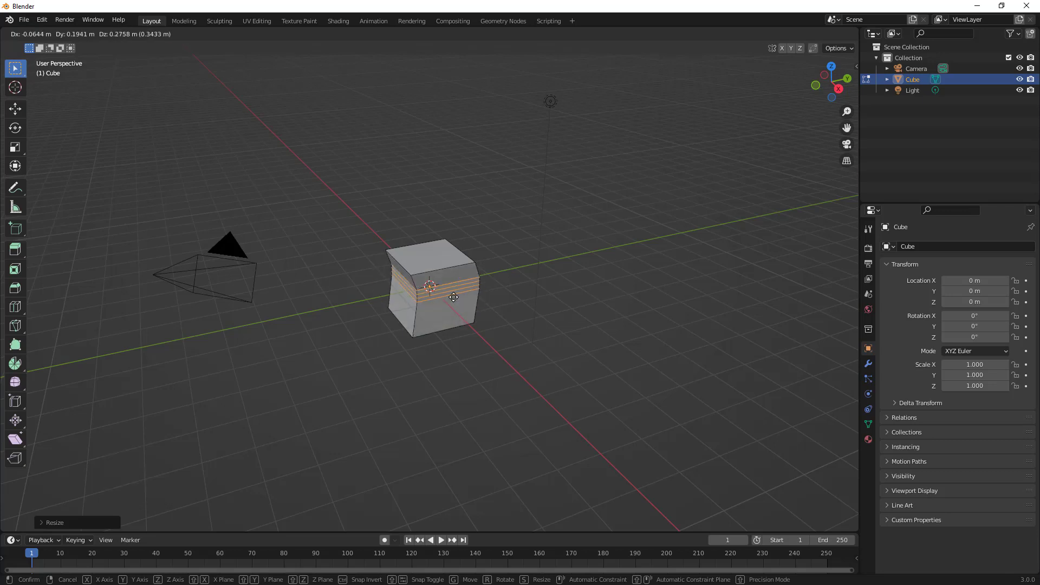
key("z")
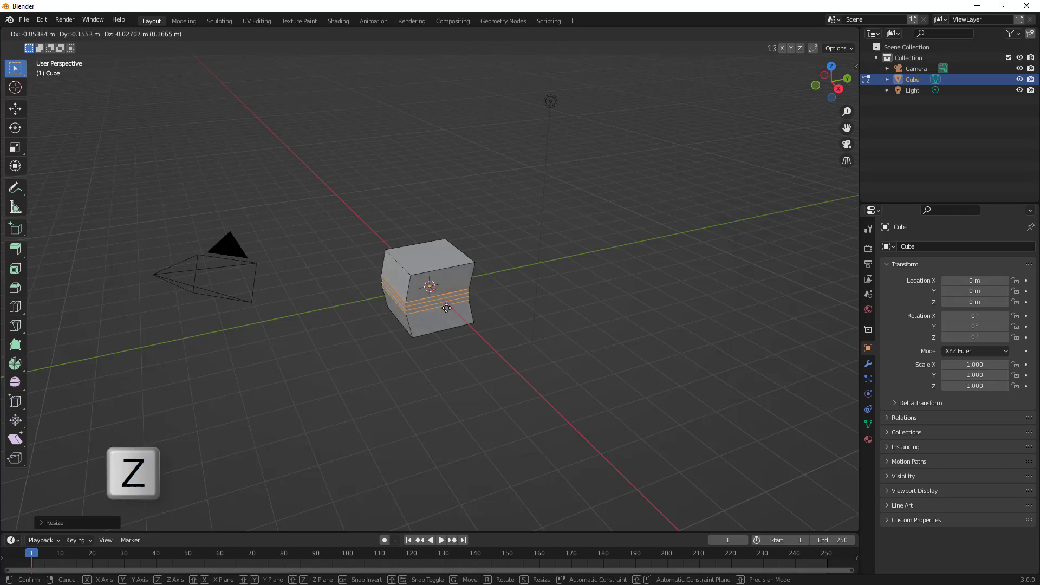
key("z")
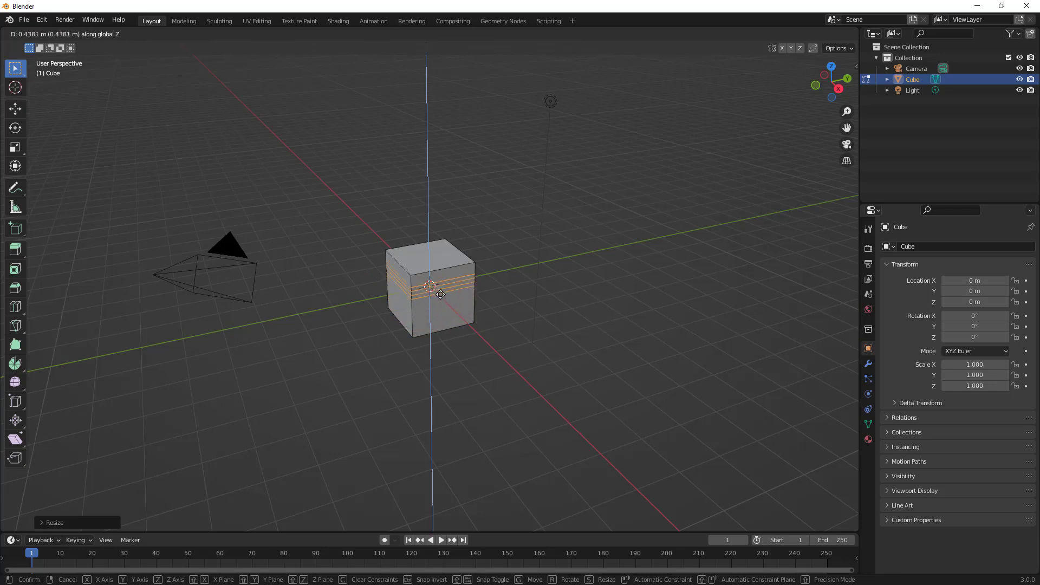
left_click(440, 320)
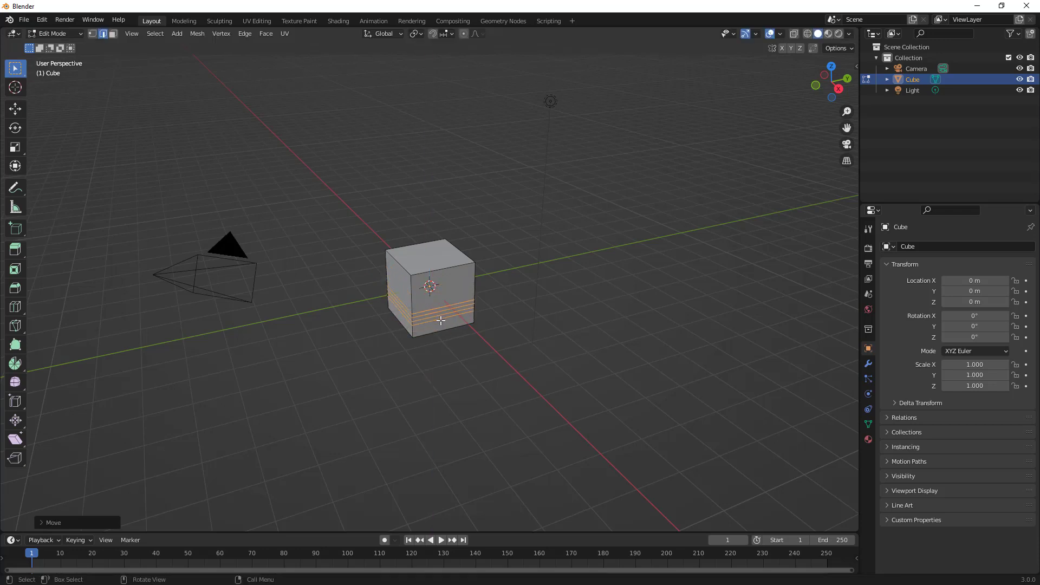
Select the three lower edge loops and scale them outward about 3 times in X and Y only.
left_click(528, 313)
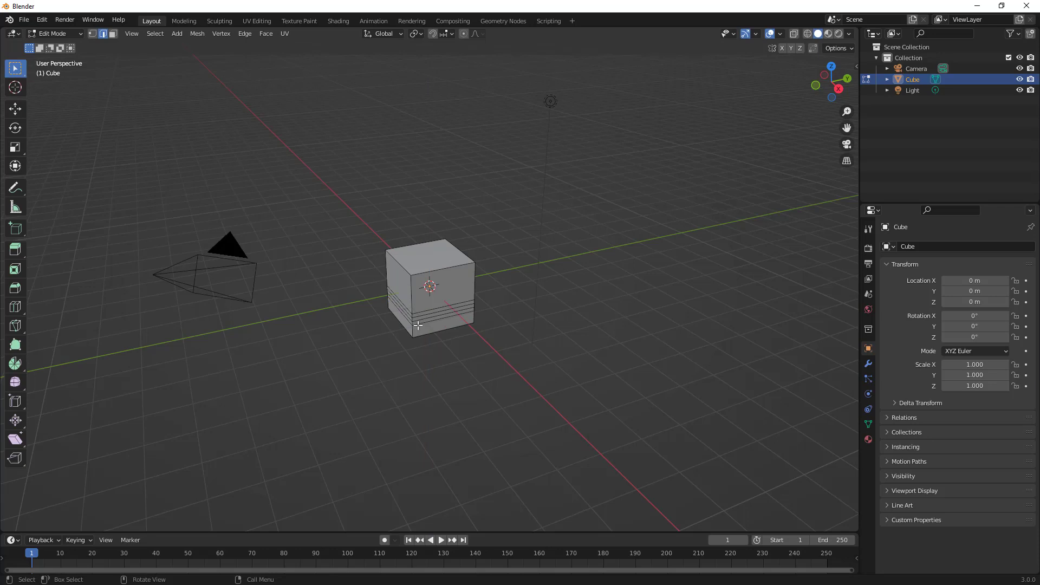
scroll(421, 337, "up", 2)
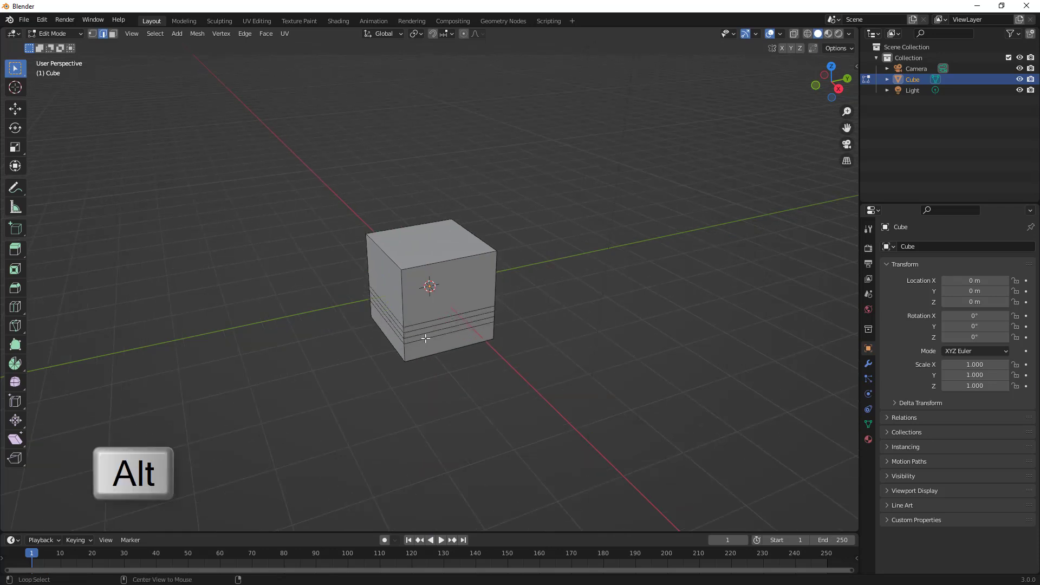
left_click(426, 338, "alt")
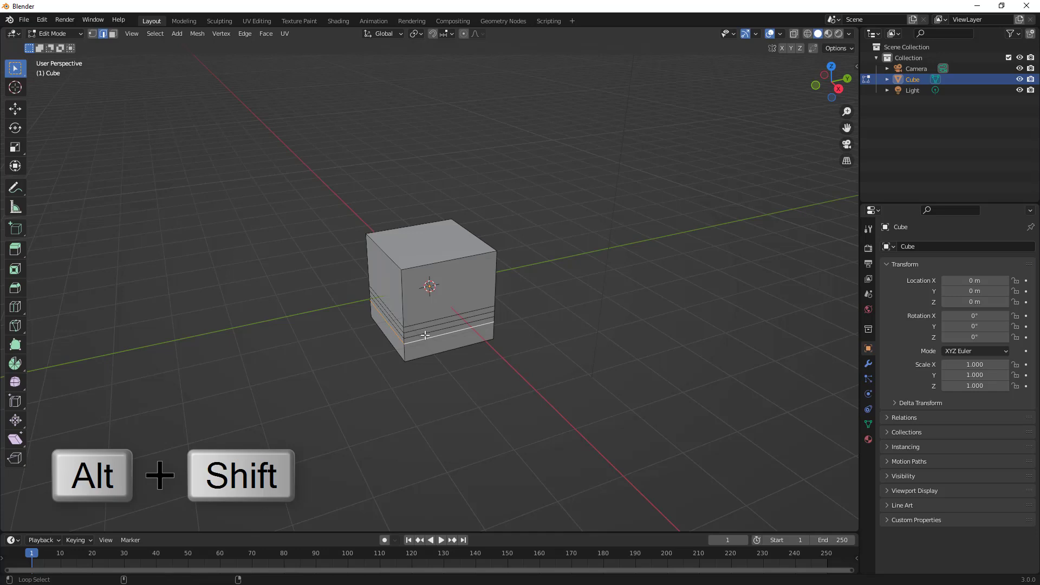
left_click(425, 334, "alt+shift")
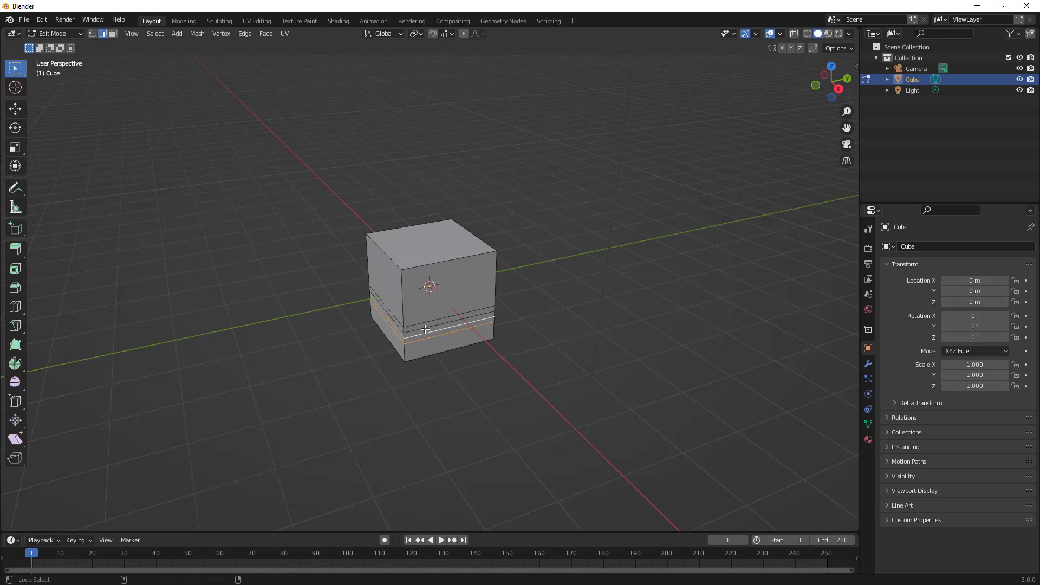
left_click(425, 328, "alt+shift")
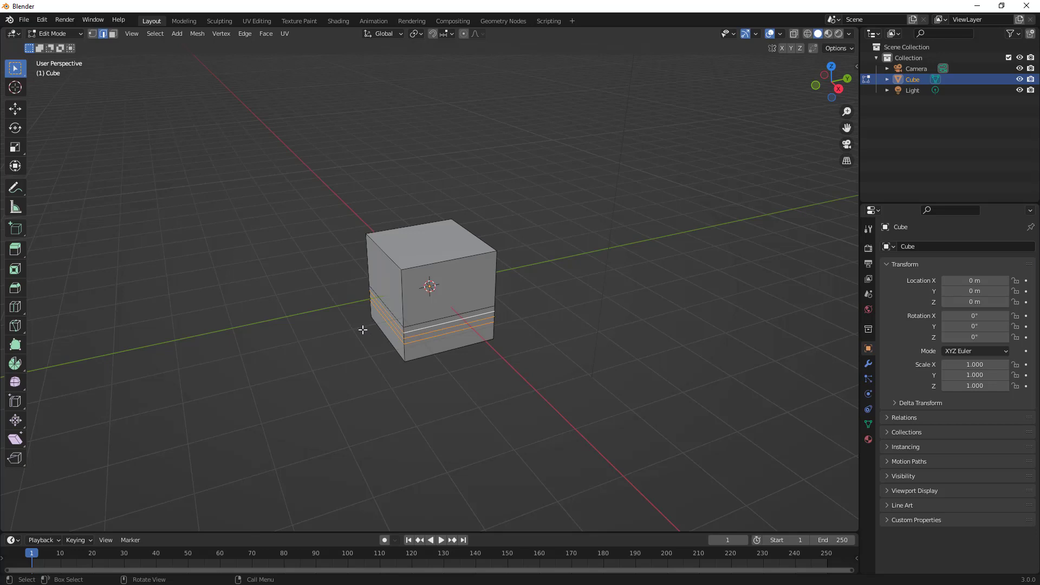
key("s")
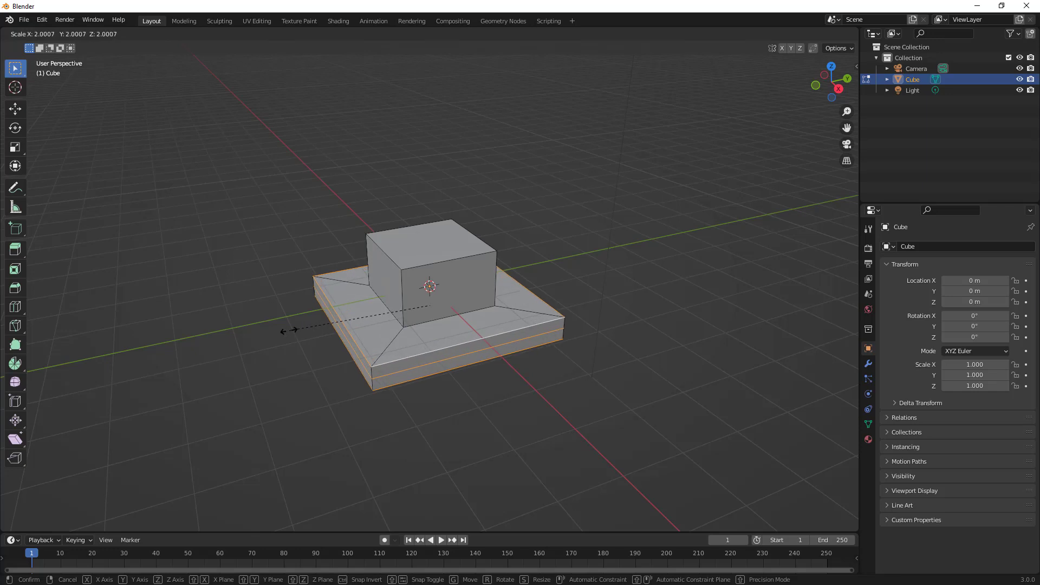
key("shift+z")
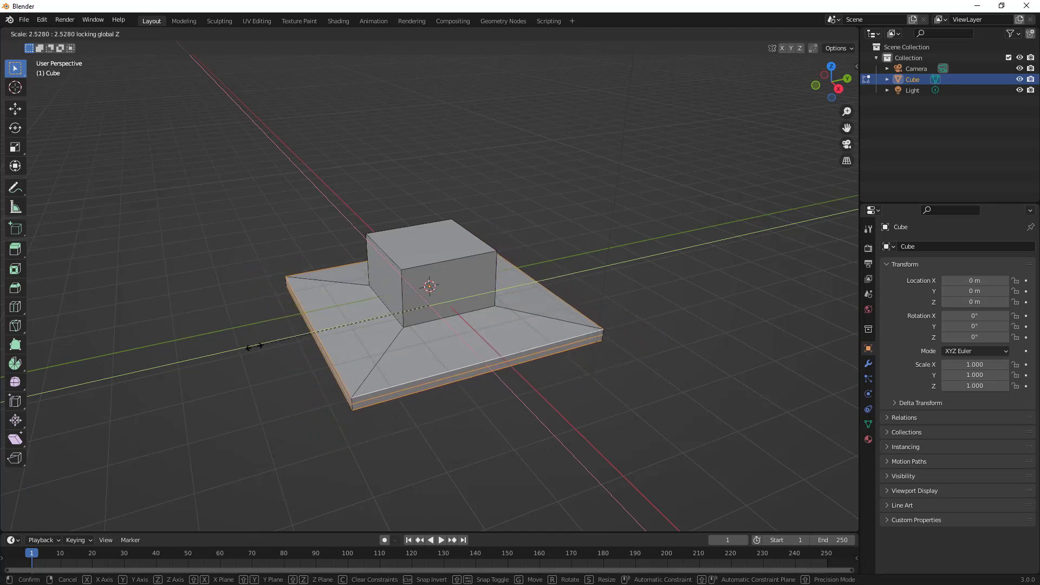
left_click(211, 352)
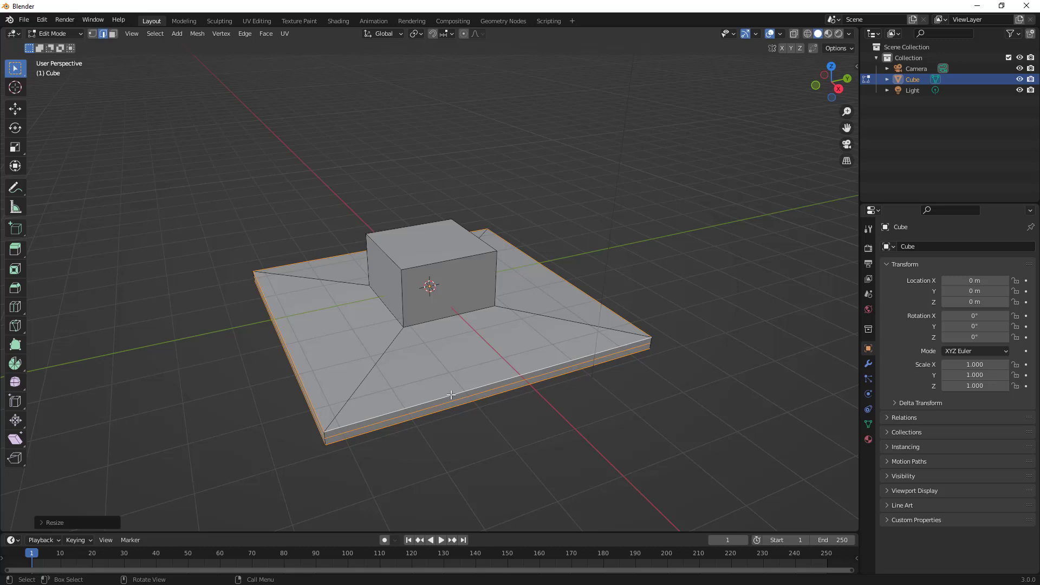
Add a Subdivision Surface modifier at viewport level 4, deselect the mesh, and view it in wireframe.
left_click(867, 366)
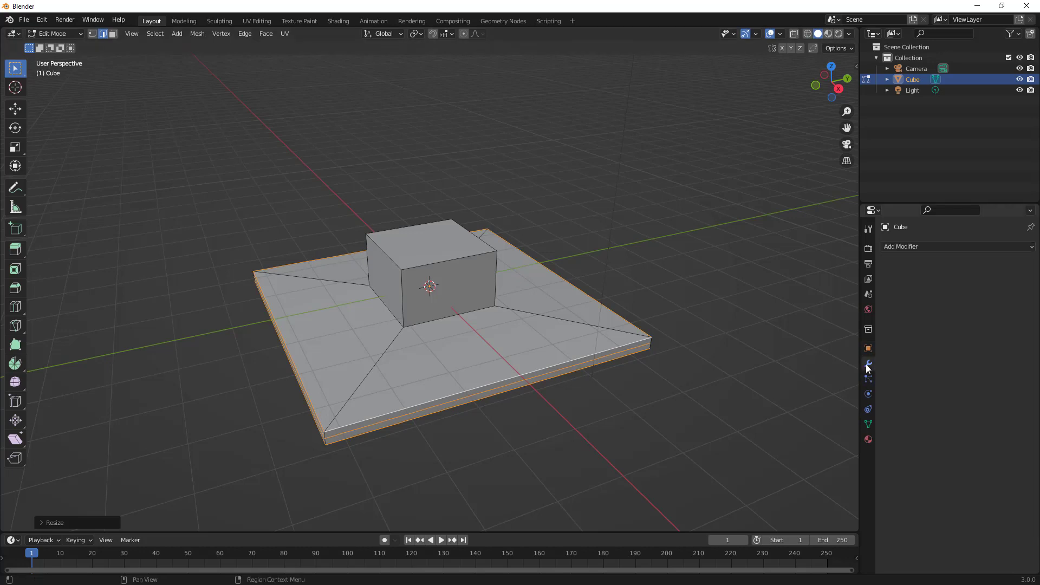
left_click(926, 248)
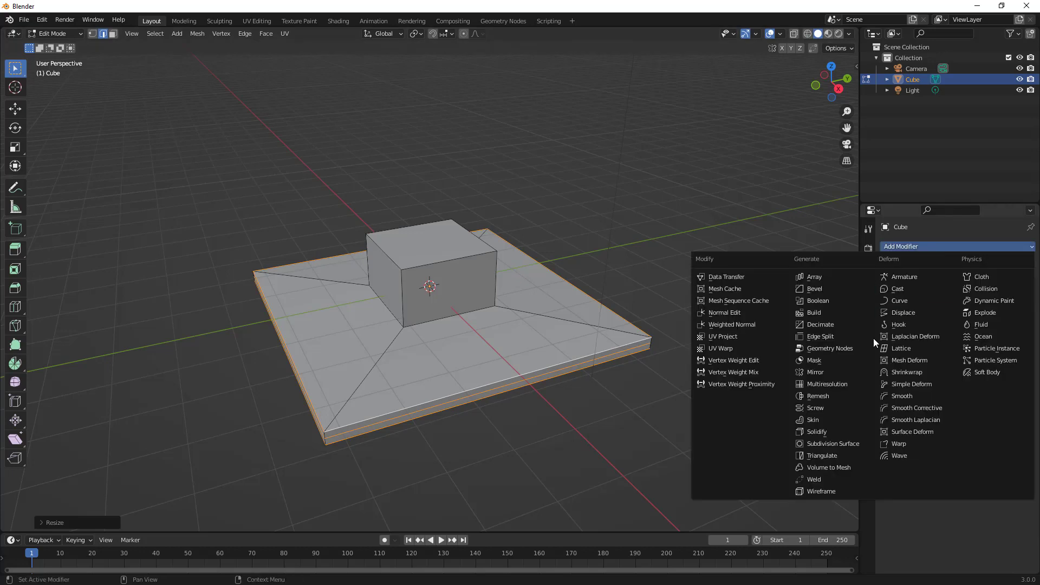
left_click(843, 443)
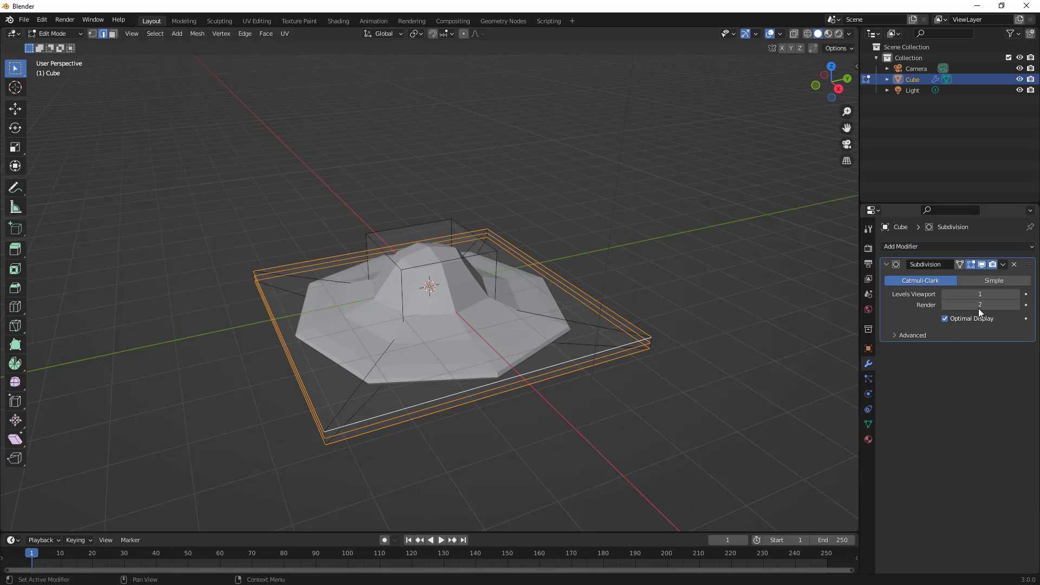
left_click(1016, 294)
left_click(1016, 295)
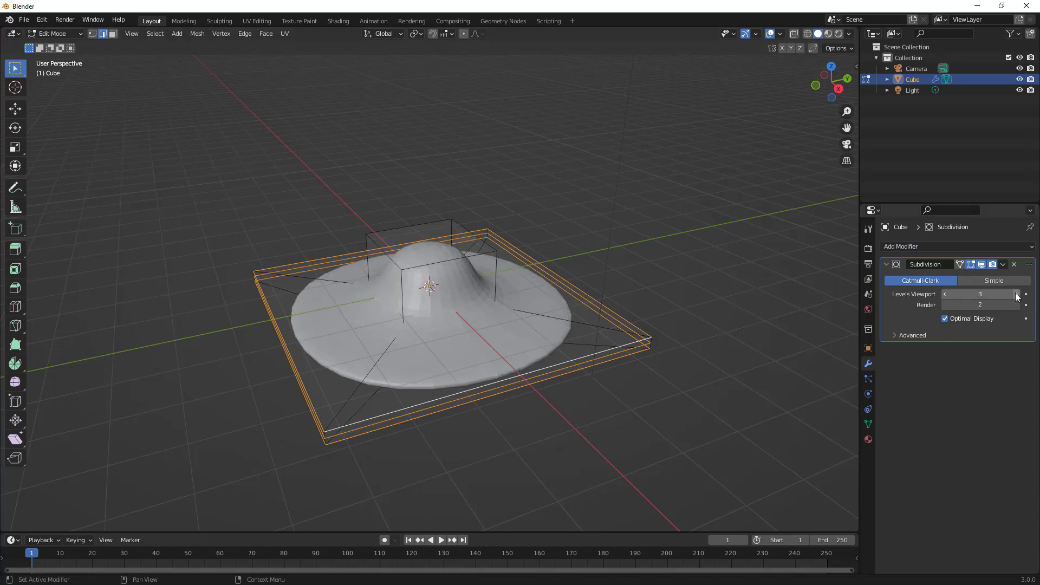
left_click(1016, 296)
left_click(688, 263)
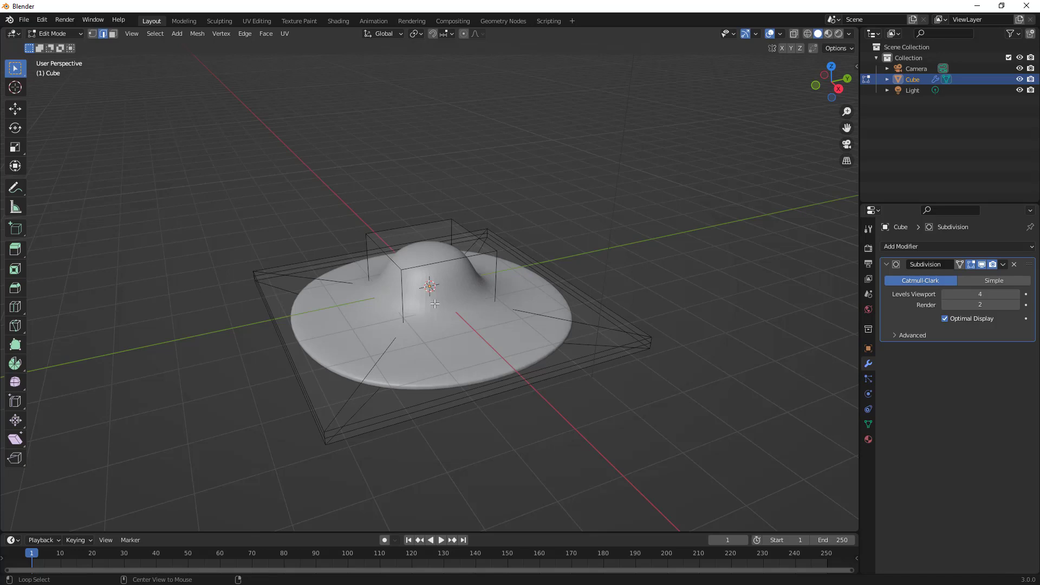
left_click(807, 34)
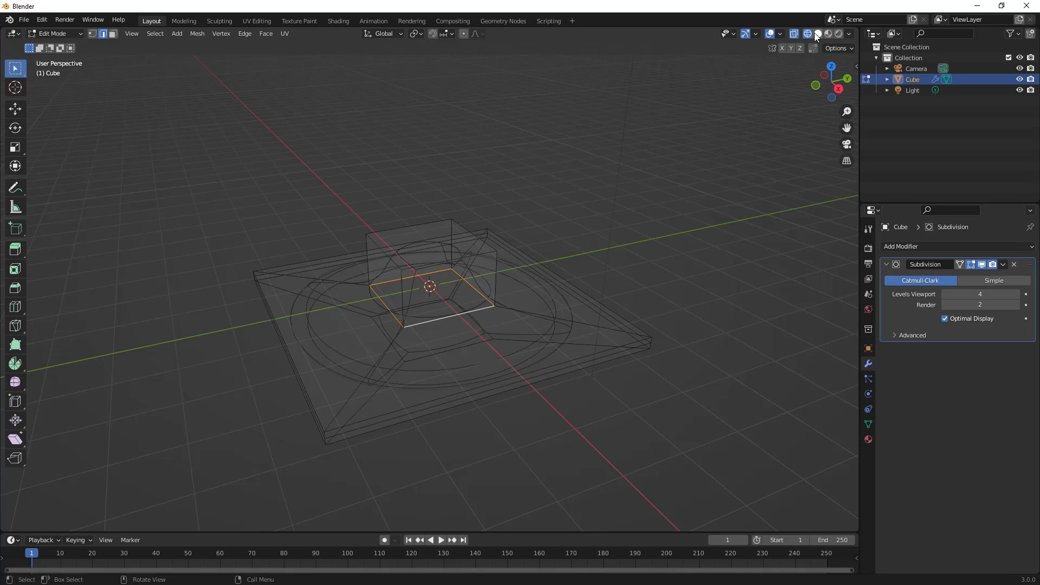
Switch to Solid shading with X-ray and show the item properties sidebar.
left_click(816, 33)
left_click(796, 33)
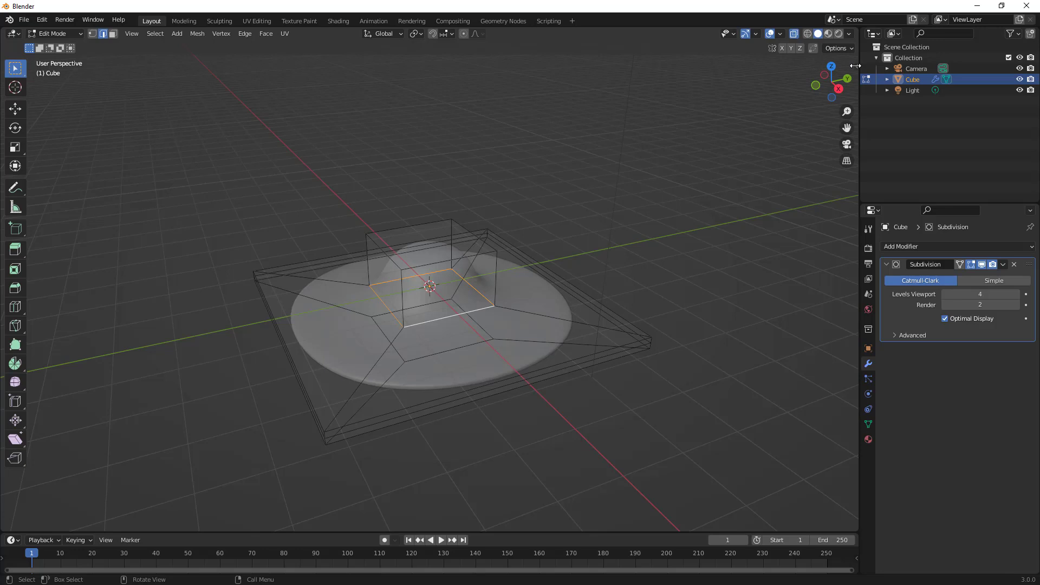
key("n")
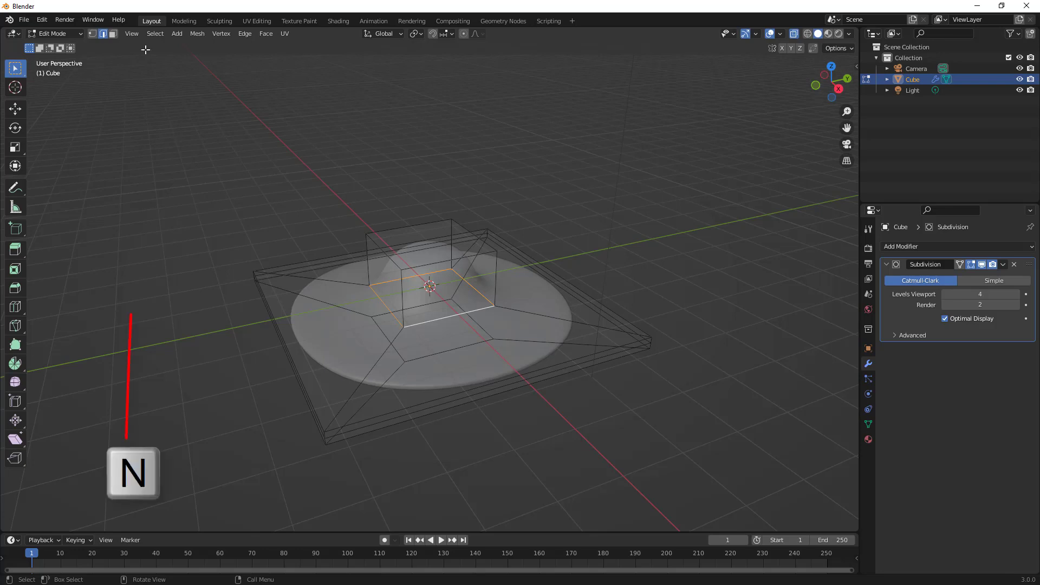
left_click(127, 34)
left_click(130, 57)
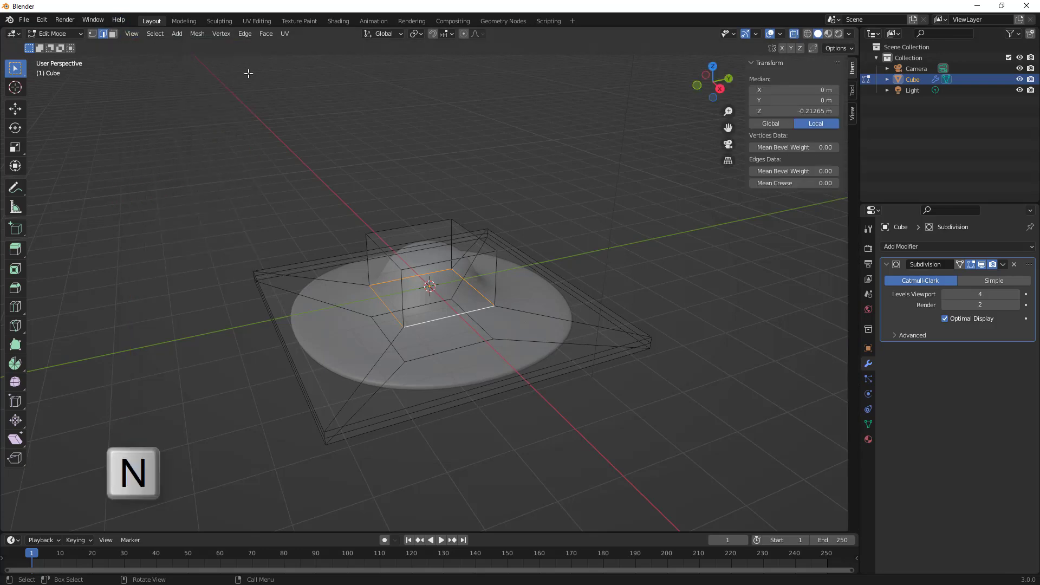
Set the selected edge loop's Mean Crease to 0.5 and begin scaling it horizontally.
left_click(828, 183)
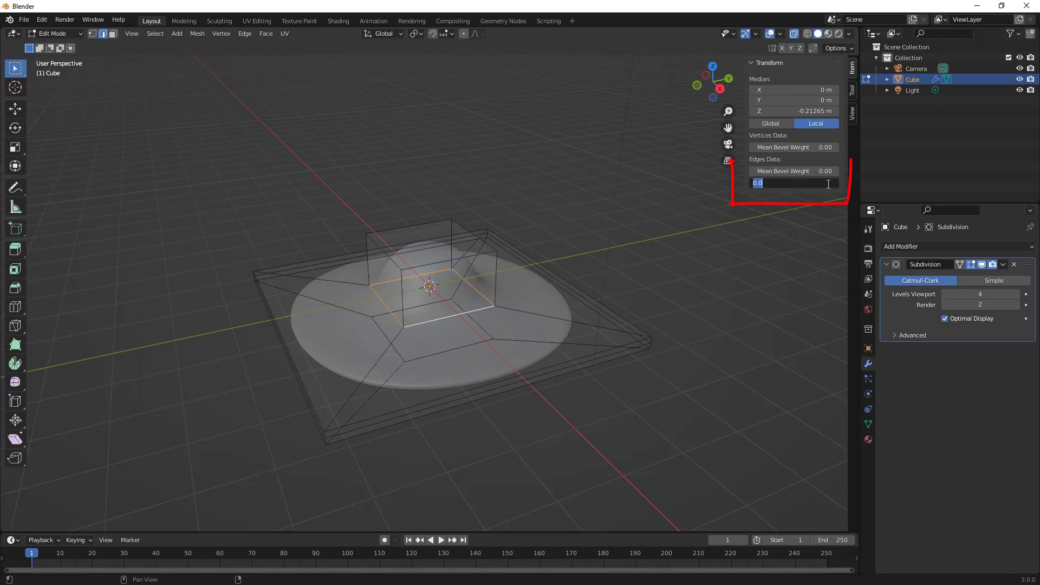
type("0.5")
key("Return")
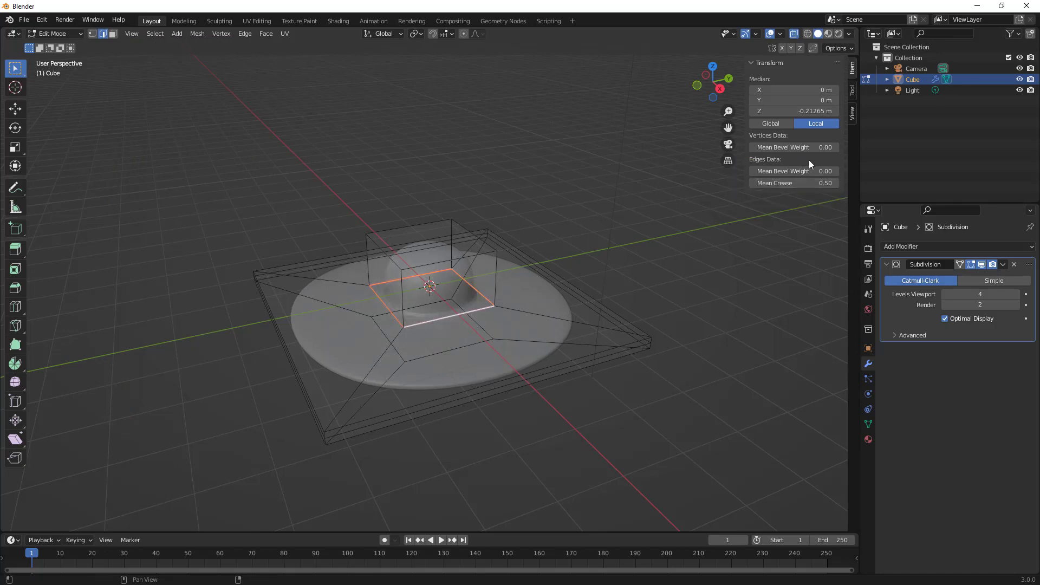
key("s")
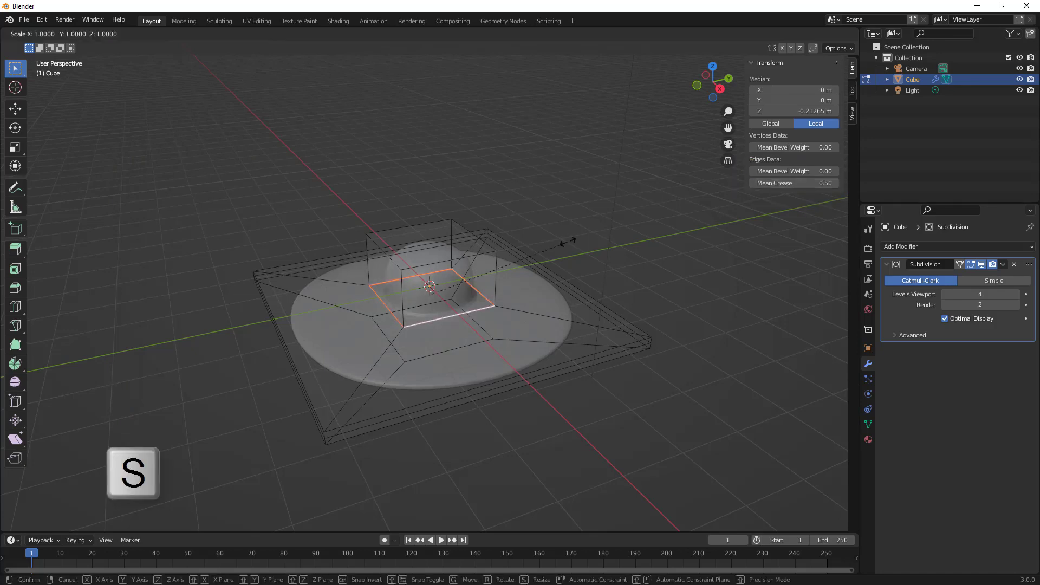
key("shift+z")
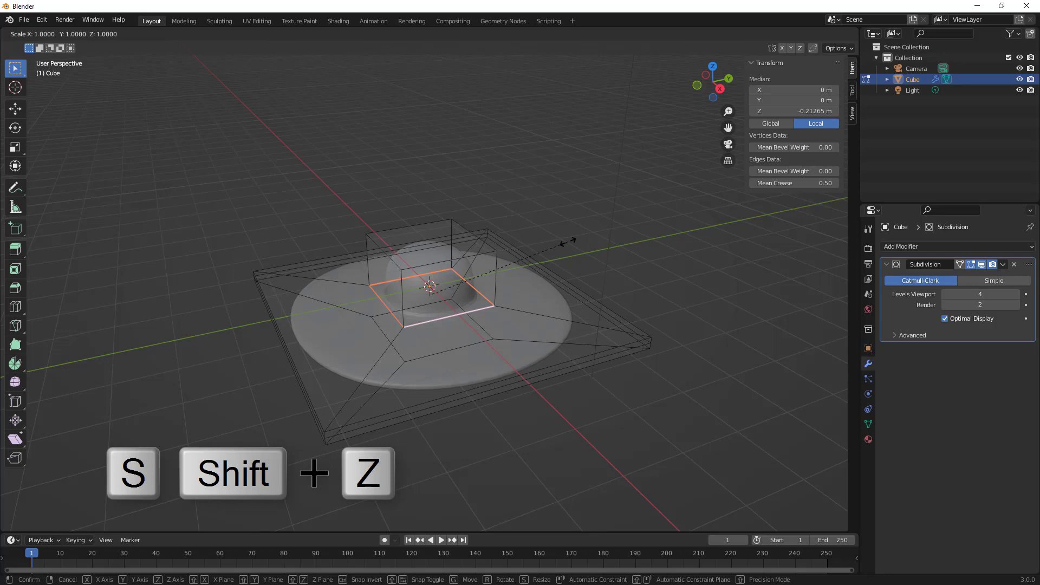
Widen the creased loop about 1.43 times, lower the top face to Z 0.41 m, and turn off X-ray.
left_click(608, 170)
middle_click_drag(597, 276, 582, 259)
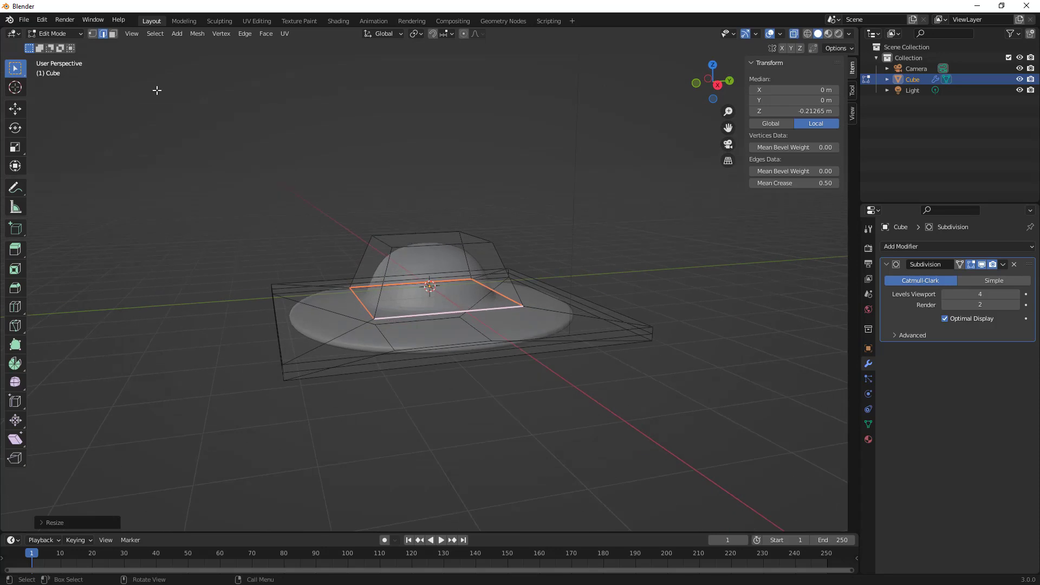
left_click(113, 33)
left_click(429, 238)
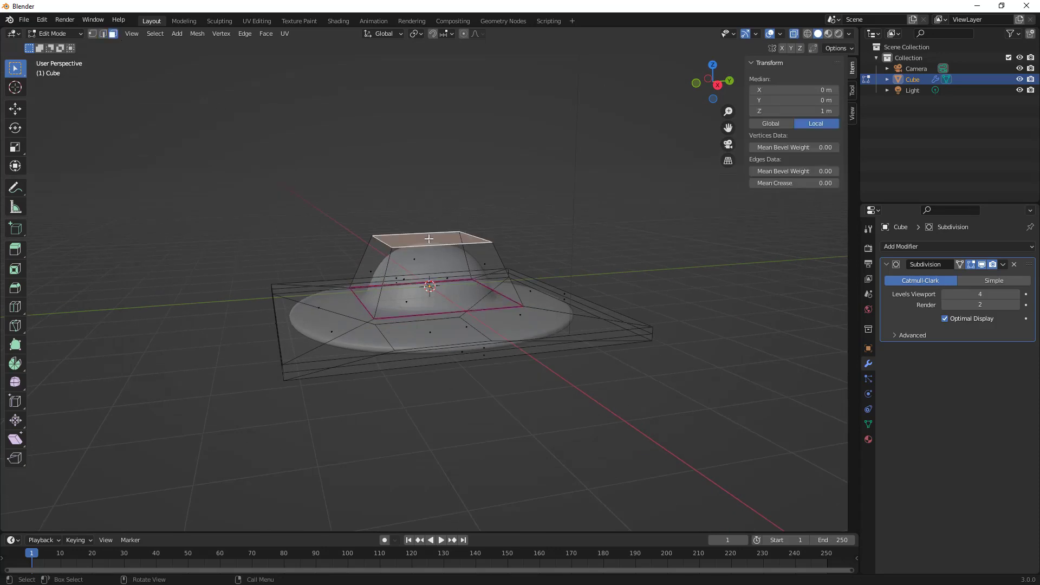
key("g")
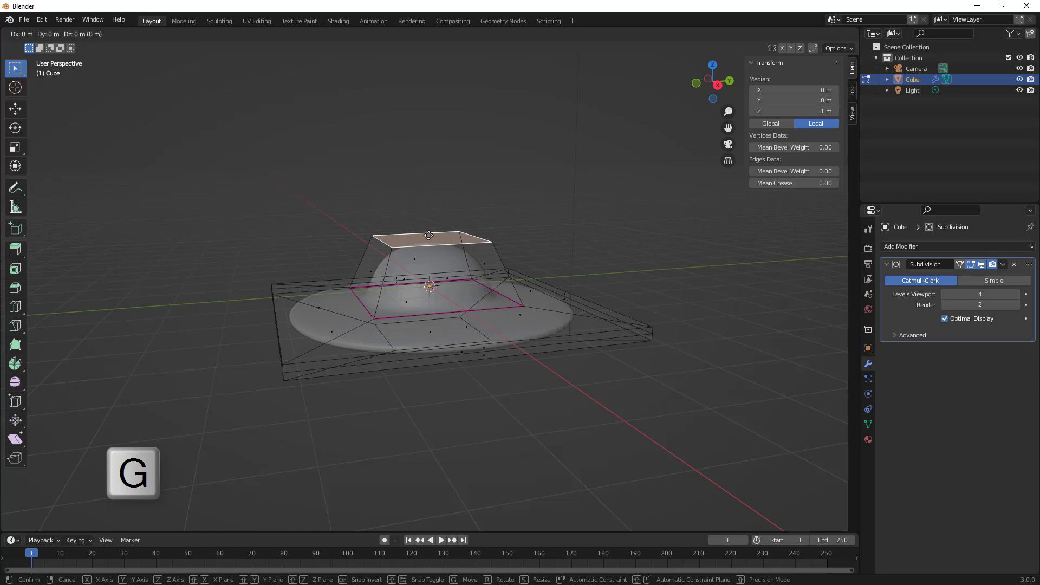
key("z")
left_click(430, 263)
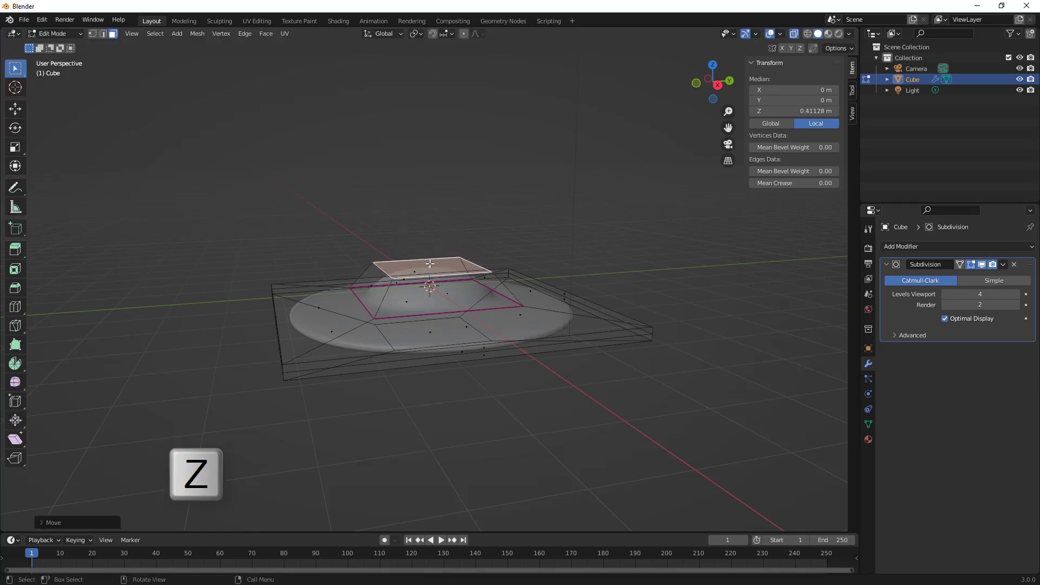
key("alt+z")
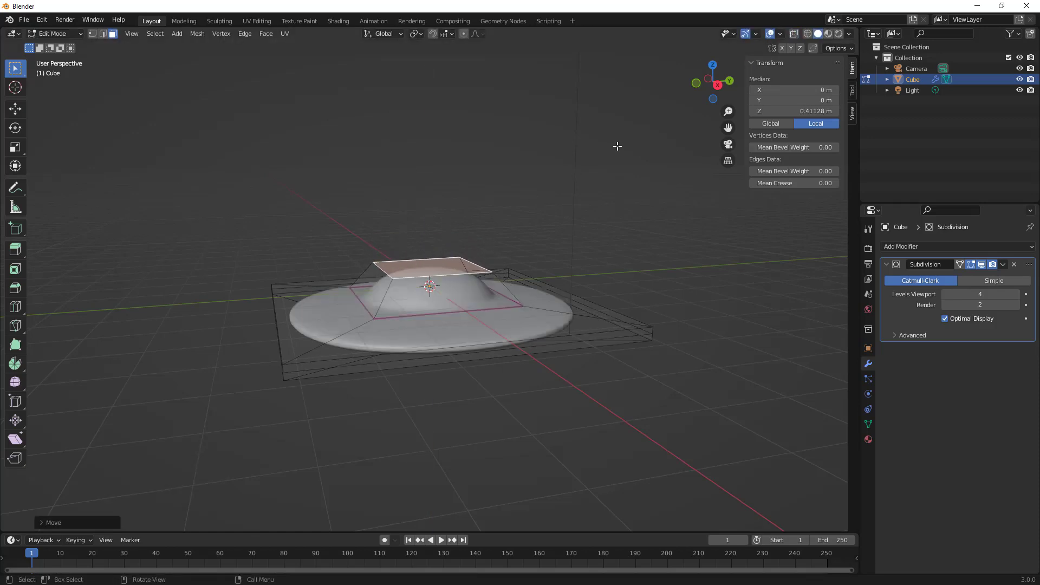
Return to Object Mode, apply Shade Smooth to the saucer, and orbit to inspect it.
key("Tab")
middle_click_drag(587, 167, 583, 202)
right_click(520, 307)
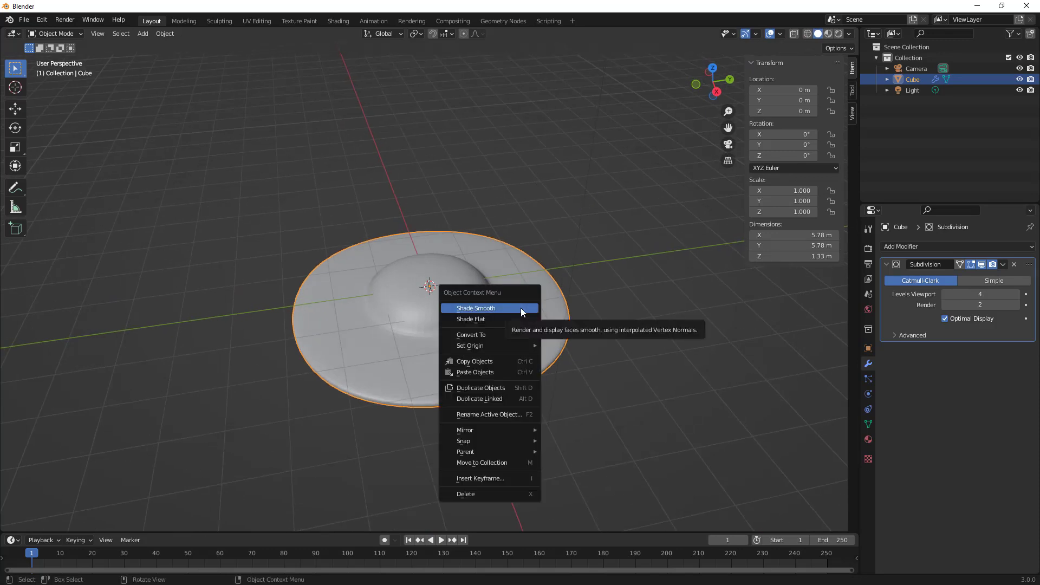
left_click(501, 308)
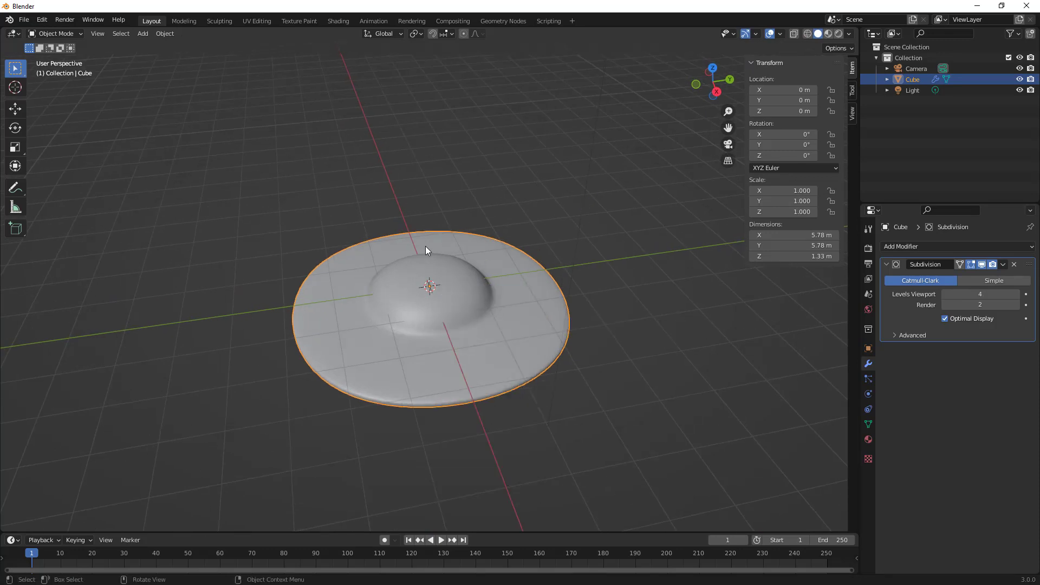
middle_click_drag(426, 250, 420, 373)
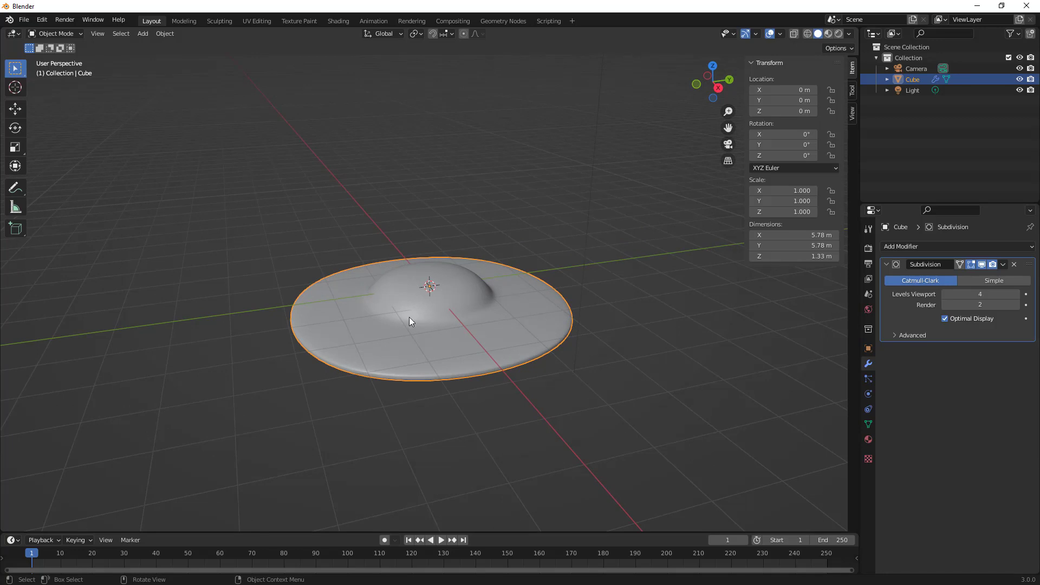
mouse_move(408, 317)
middle_mouse_down()
mouse_move(410, 378)
mouse_move(399, 311)
middle_mouse_up()
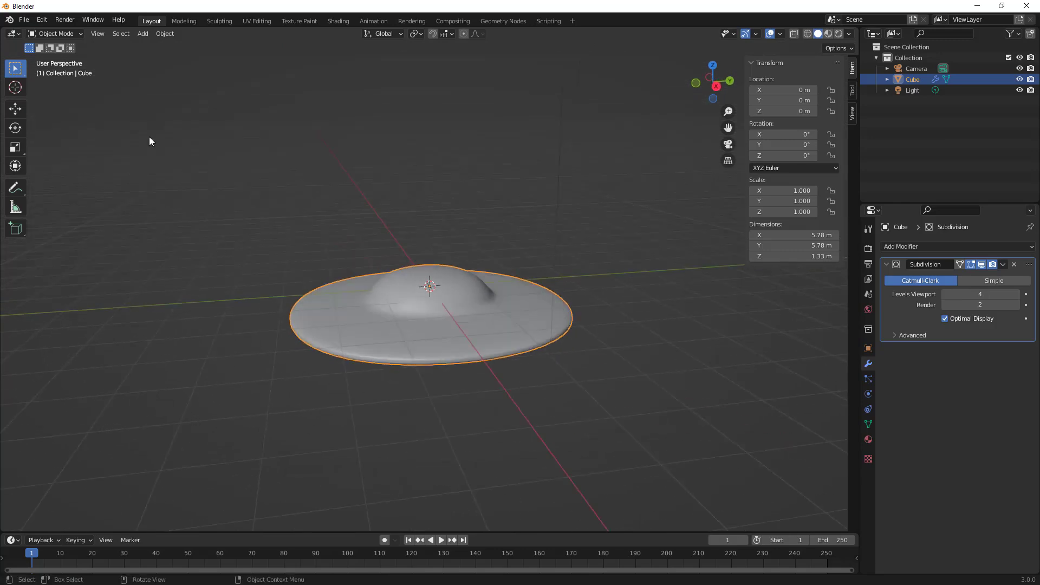
Start a new General file, discarding the saucer without saving.
left_click(24, 20)
mouse_move(81, 32)
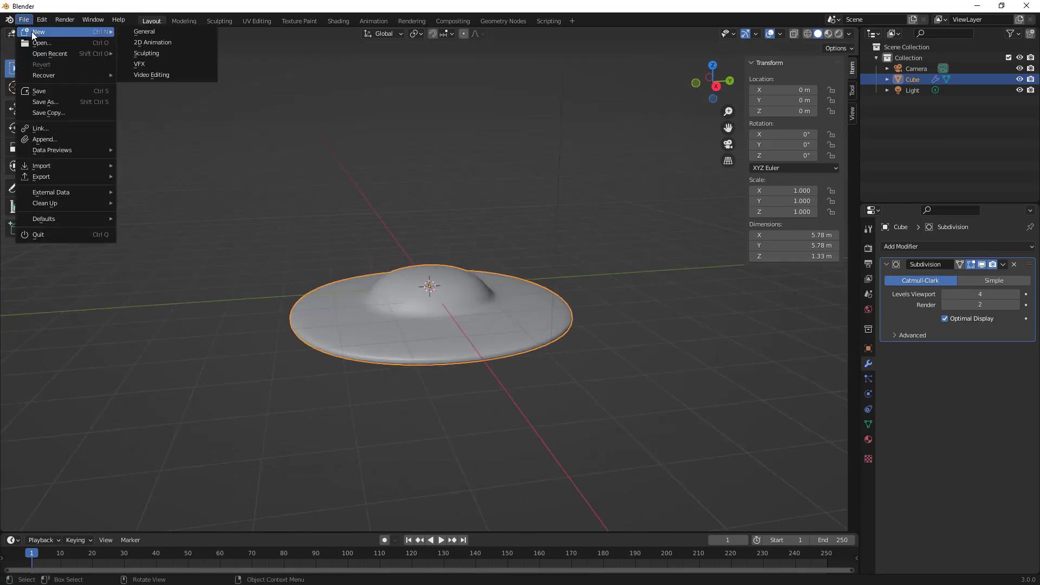
left_click(143, 32)
left_click(557, 319)
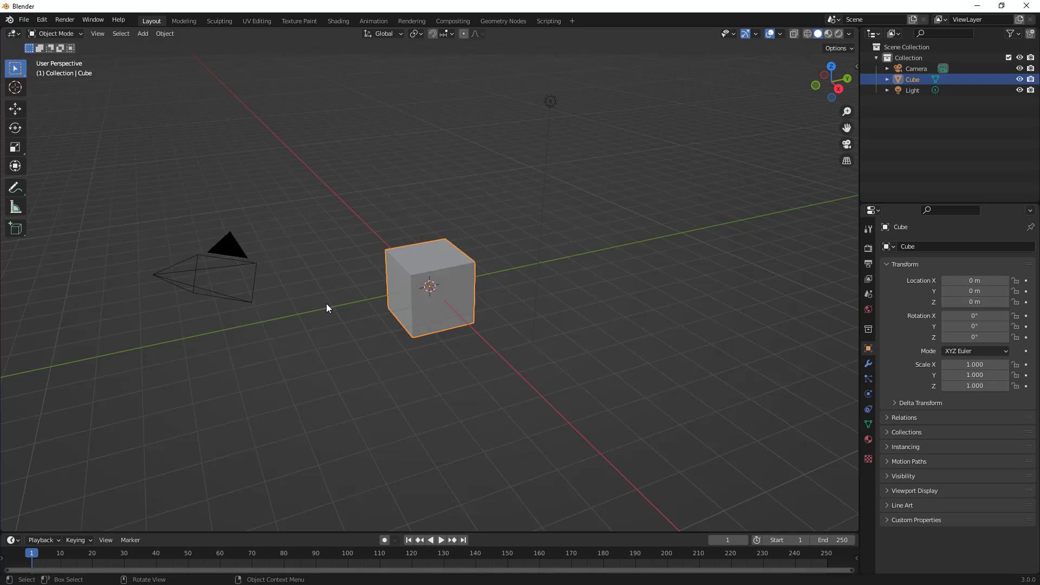
key("Tab")
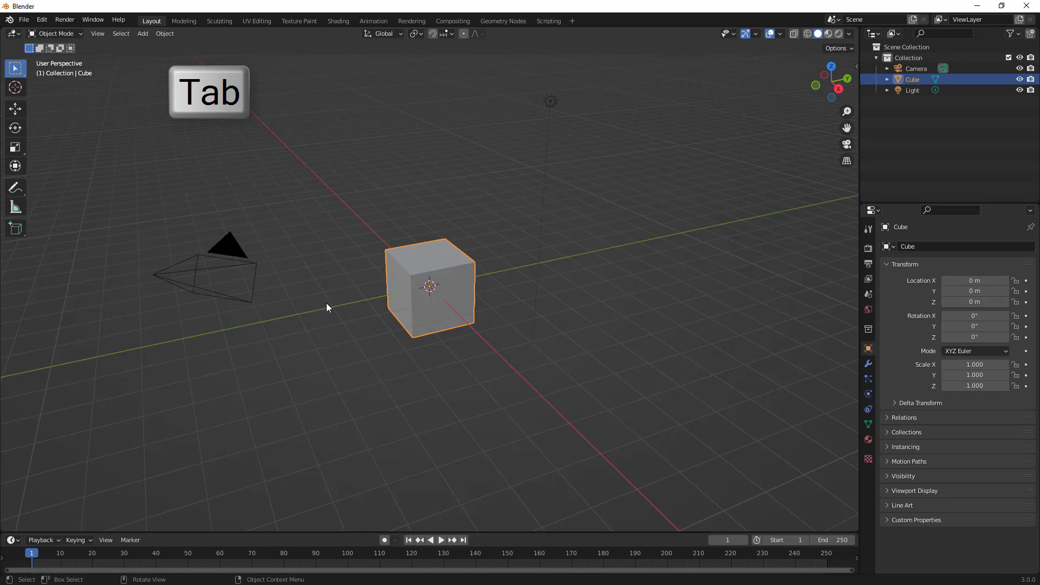
key("ctrl+r")
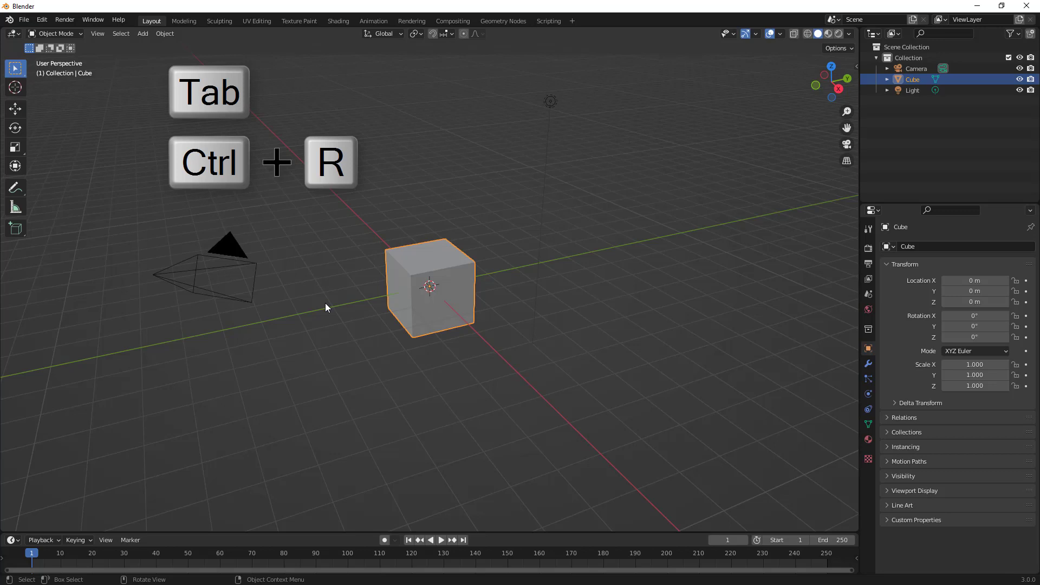
key("s")
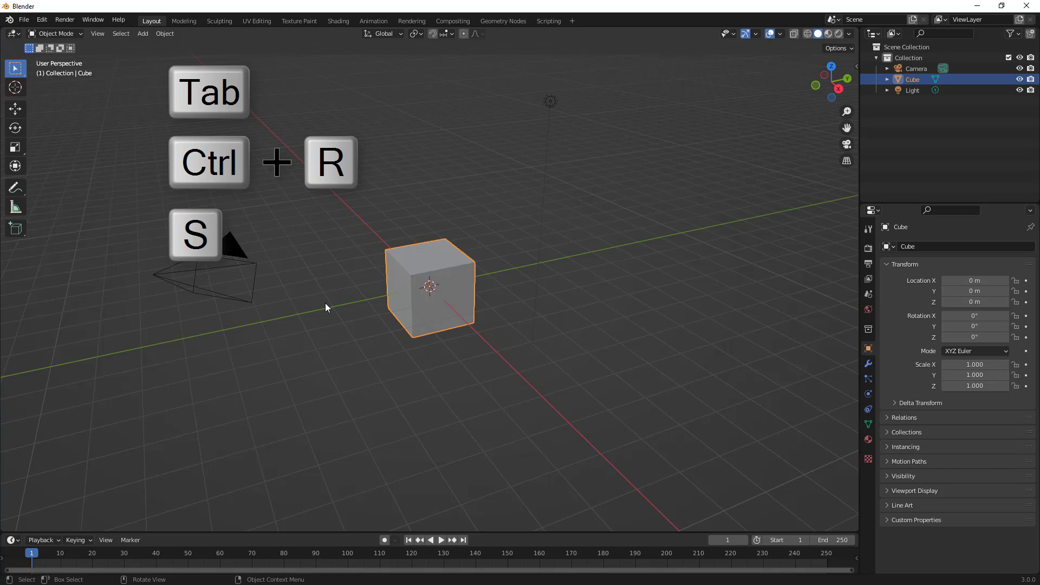
key("z")
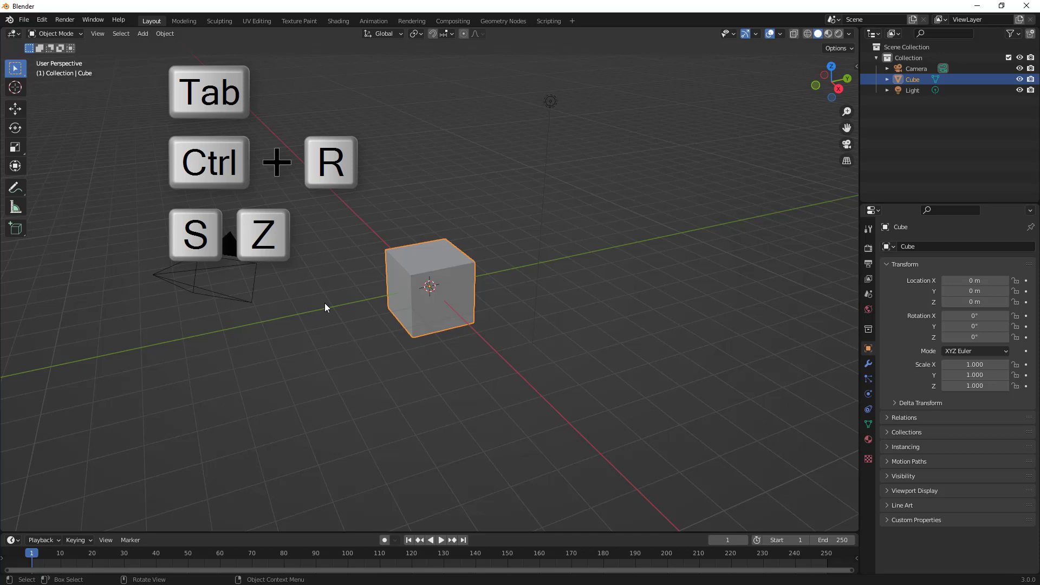
key("alt")
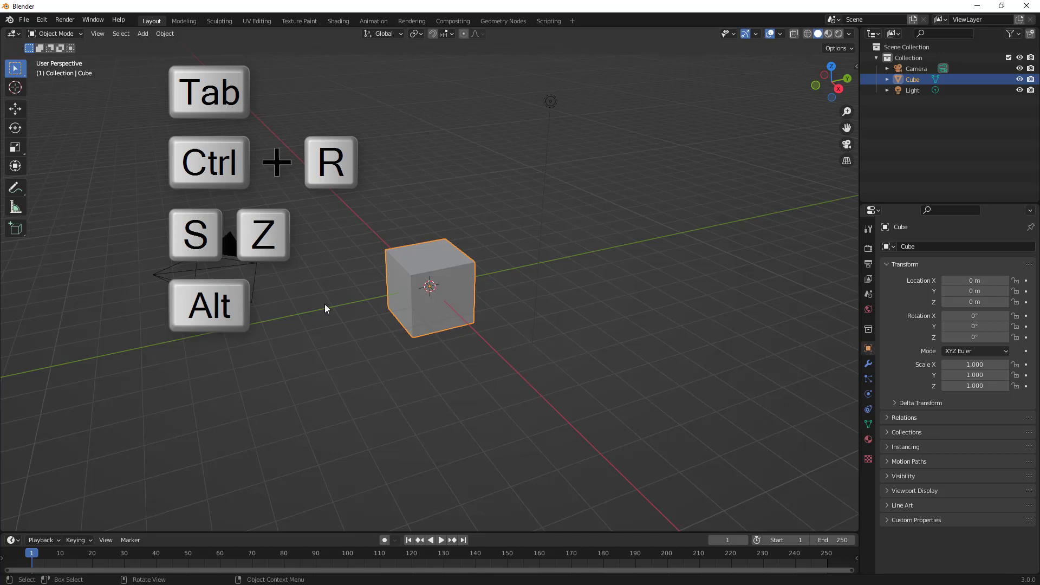
key("shift")
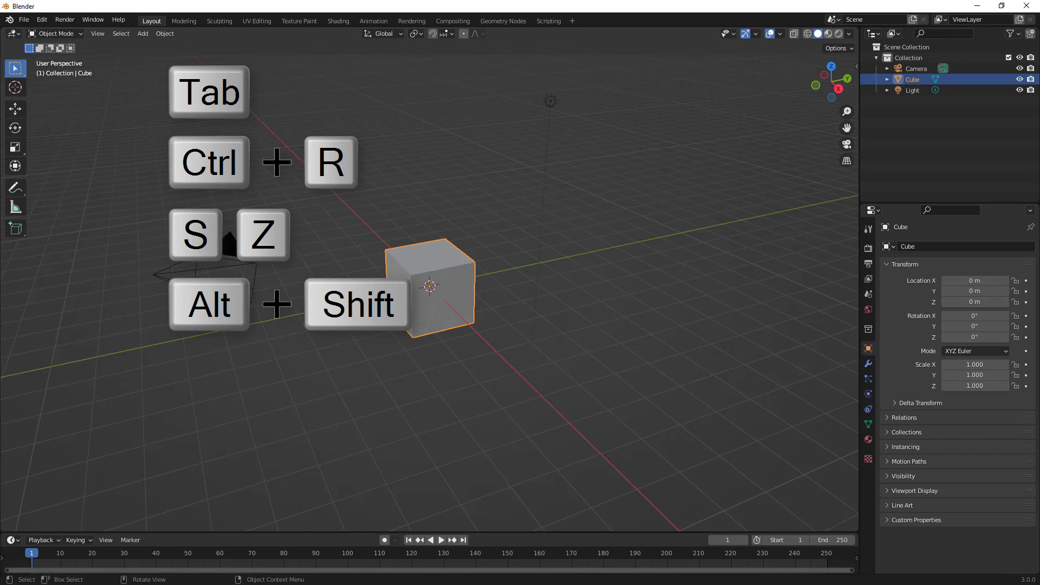
key("s")
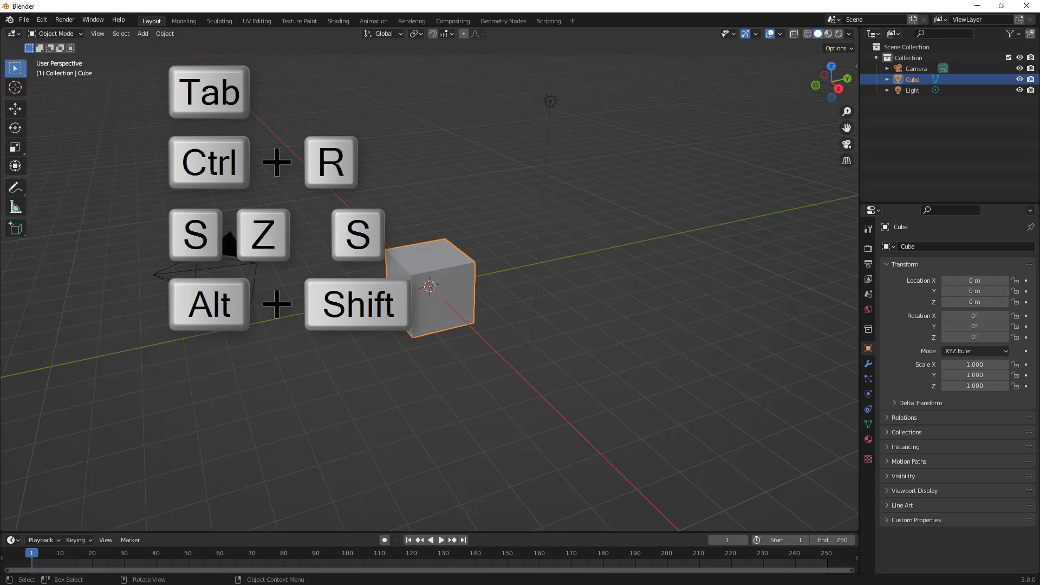
key("shift+z")
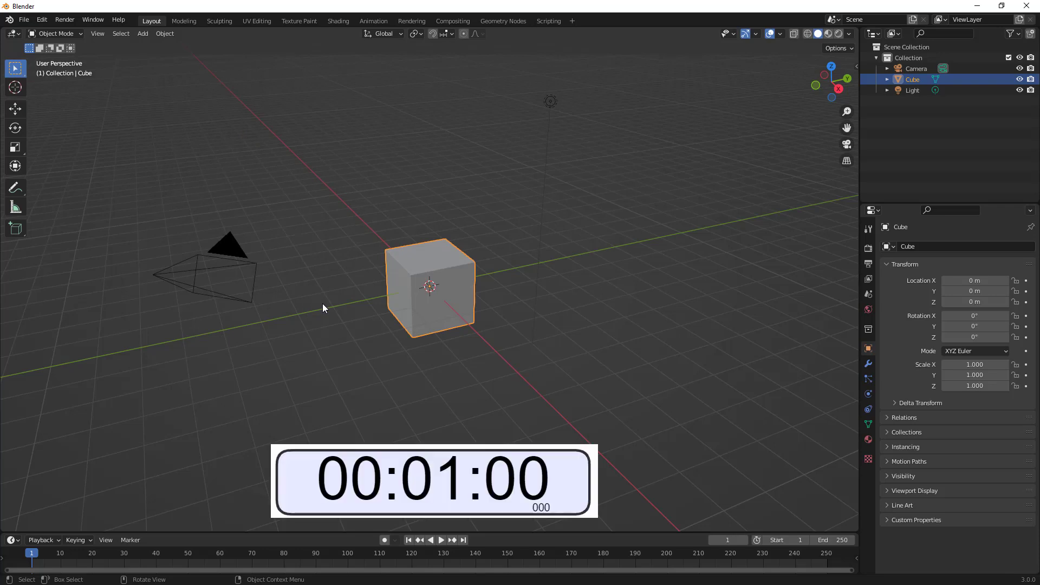
In Edit Mode with edge select, add four centred horizontal loop cuts to the cube.
key("Tab")
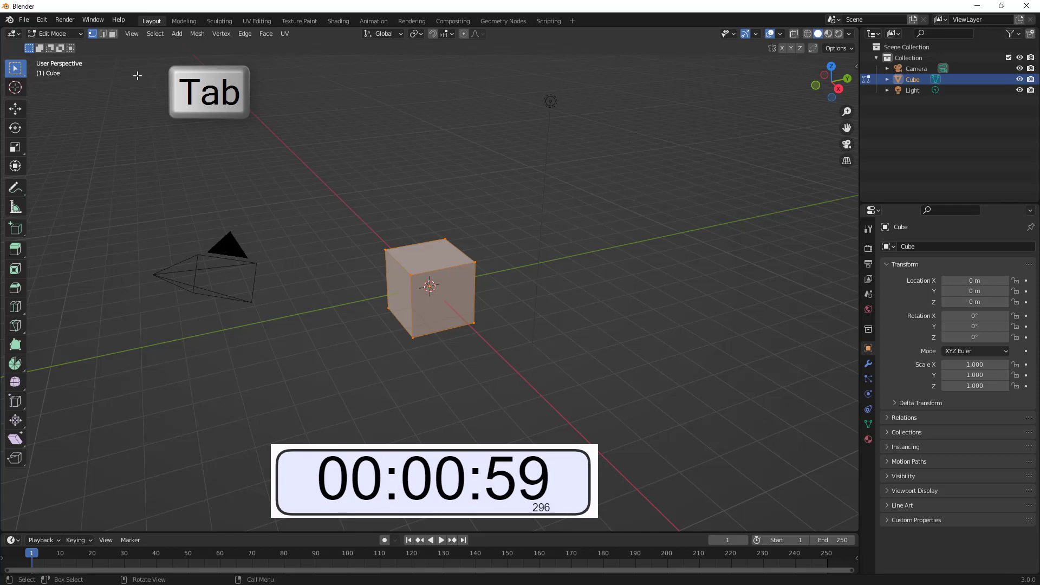
left_click(105, 34)
key("ctrl+r")
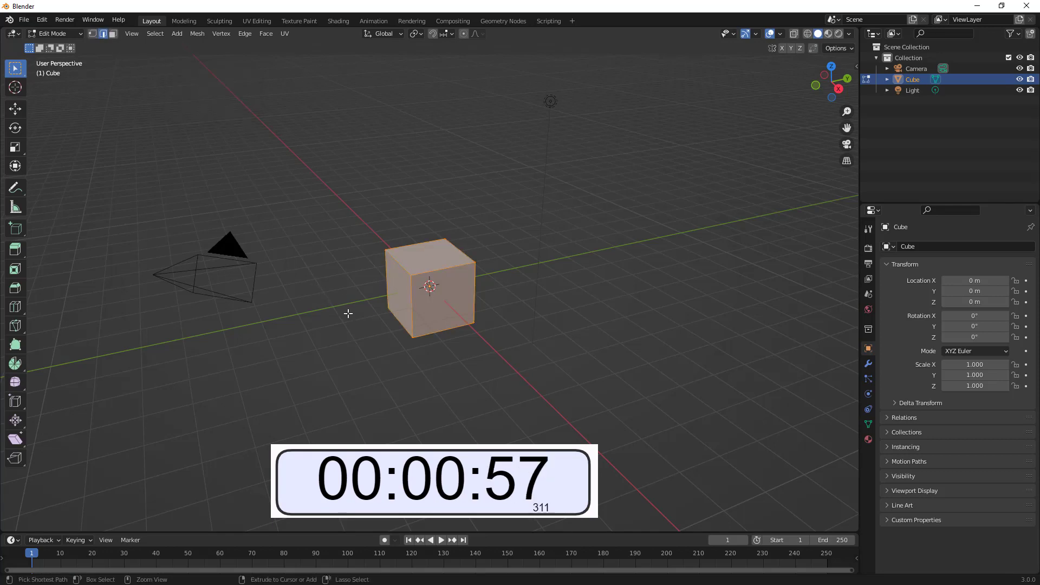
scroll(389, 299, "up", 2)
left_click(389, 299)
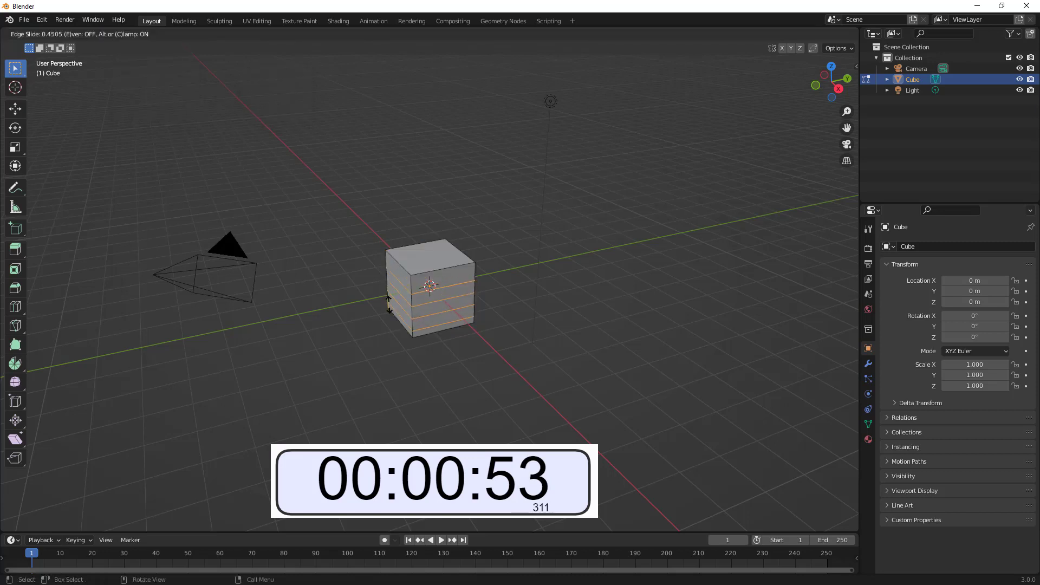
left_click(387, 304)
Squeeze the four loops together along Z and move the band lower on the cube.
key("s")
key("z")
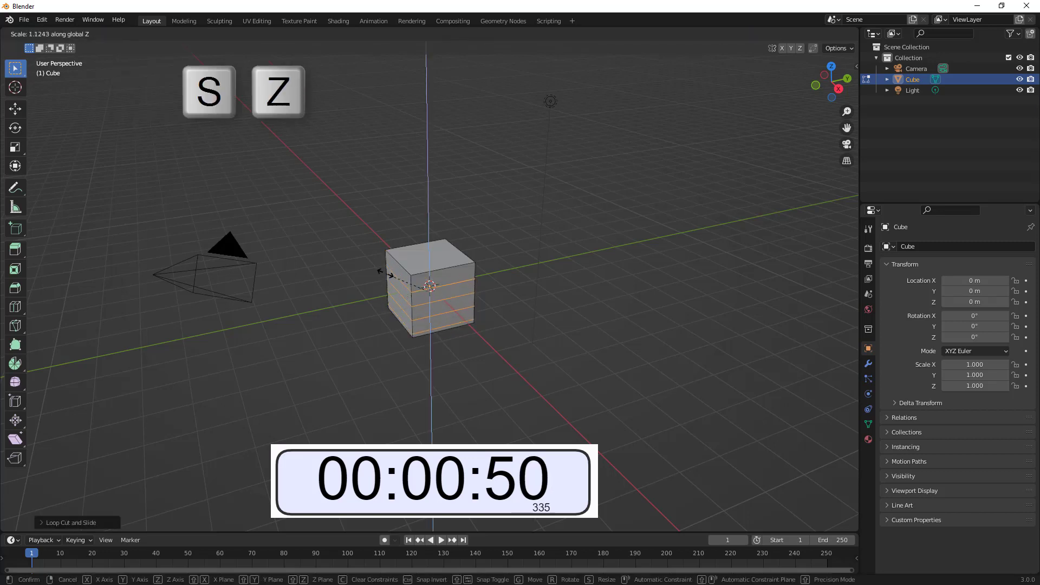
left_click(415, 287)
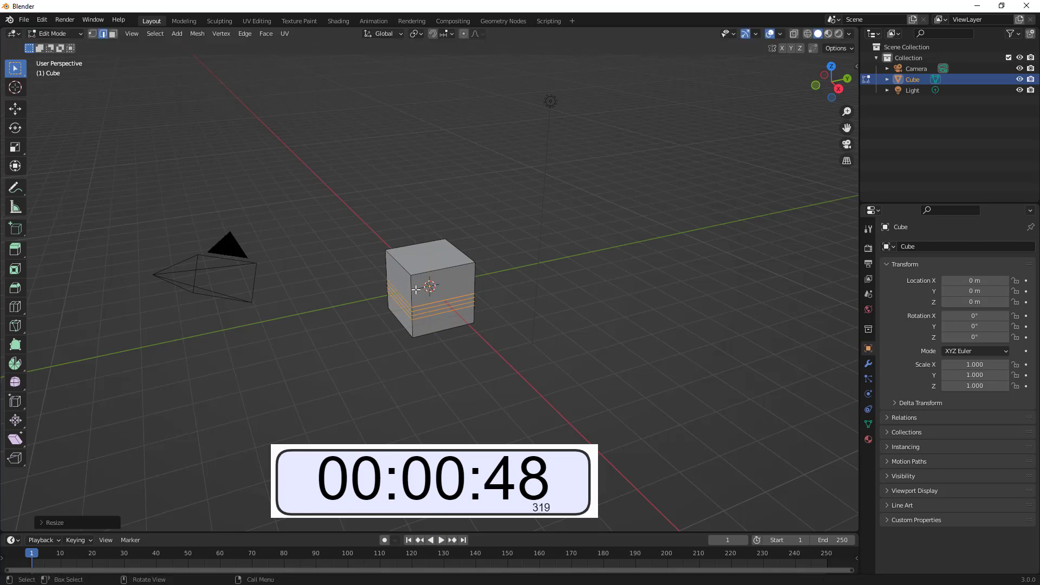
key("g")
key("z")
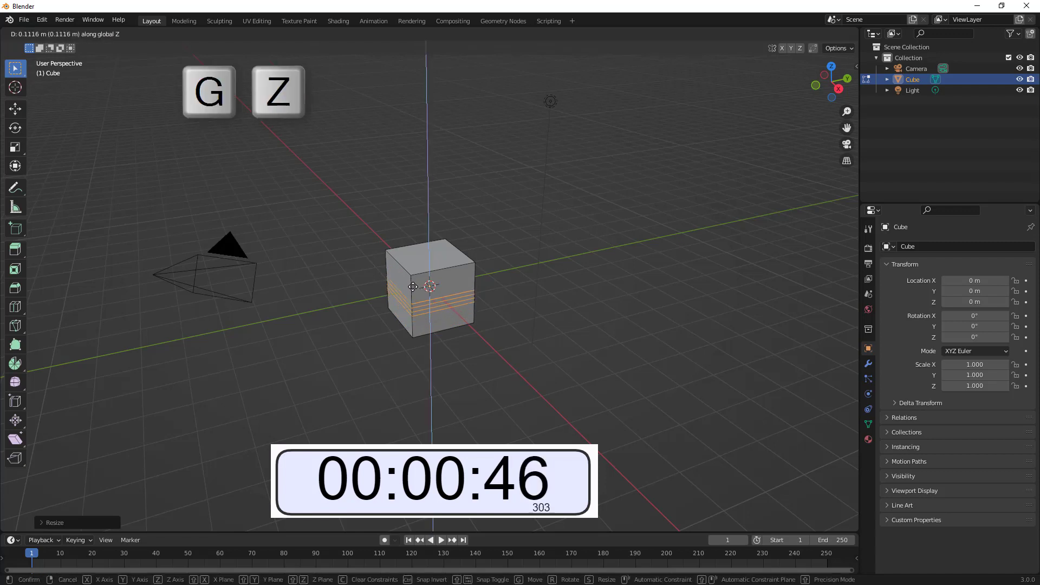
left_click(414, 291)
Select the three lower loops and scale them outward about 2.61 times horizontally into a flat rim.
left_click(449, 348)
scroll(436, 335, "up", 2)
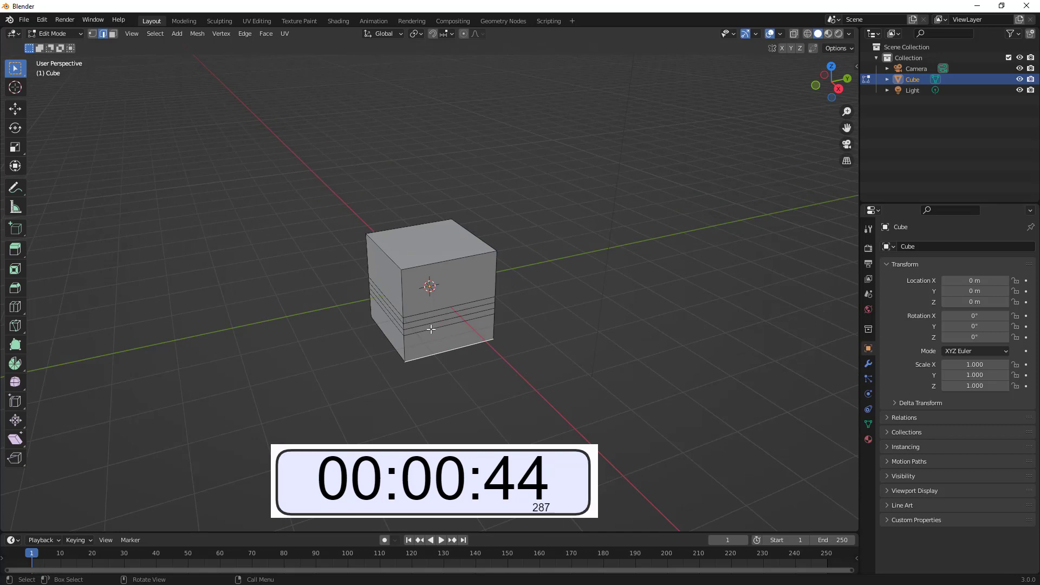
left_click(430, 329, "alt")
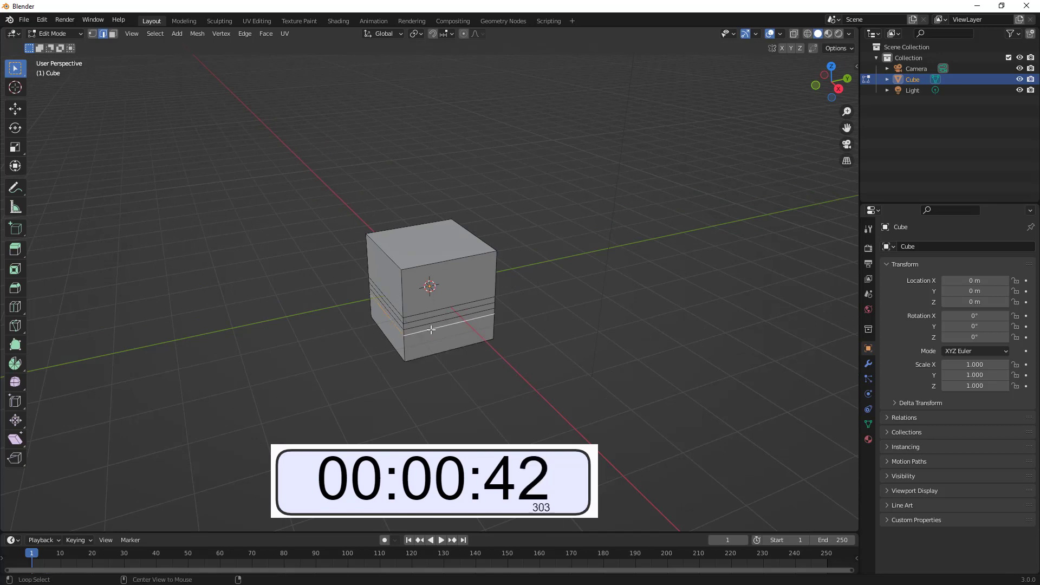
left_click(429, 323, "alt")
left_click(428, 320, "alt+shift")
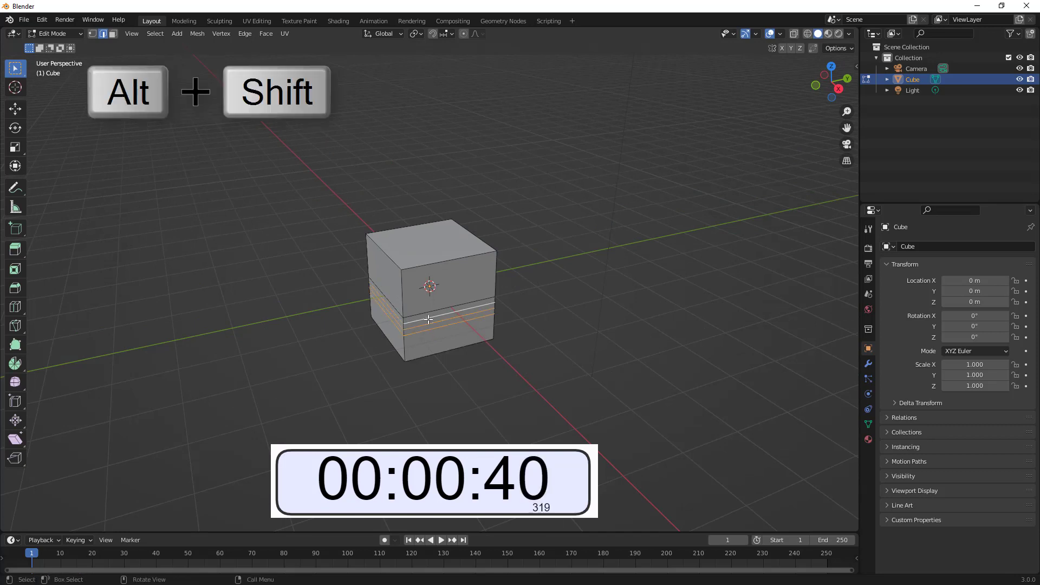
key("s")
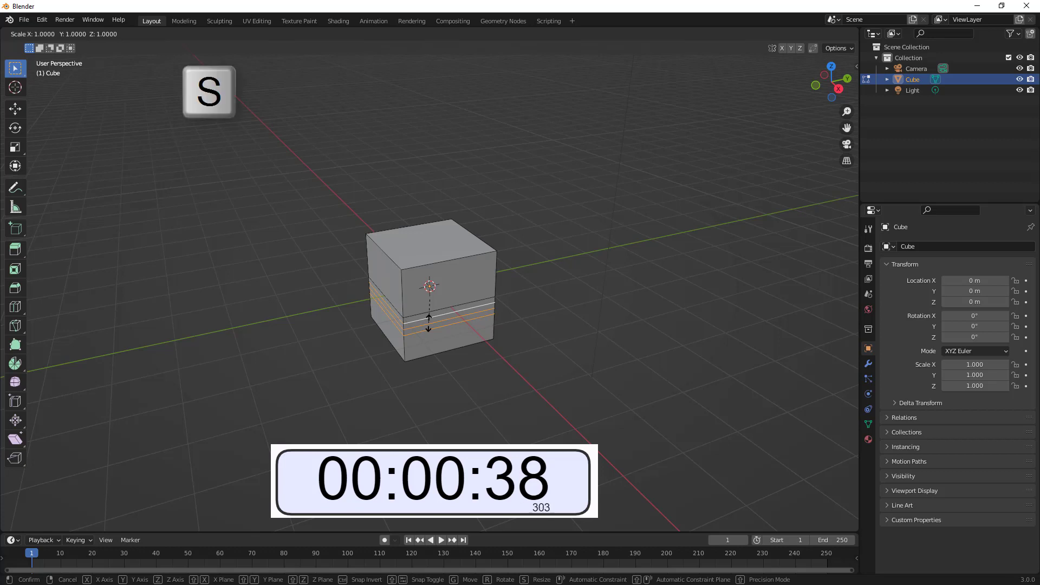
key("shift+z")
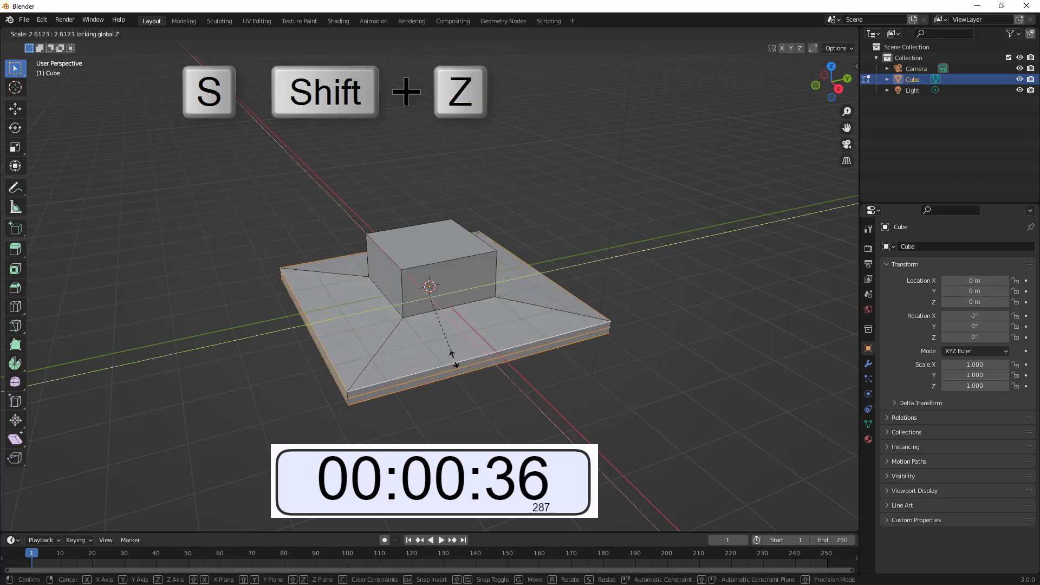
left_click(455, 362)
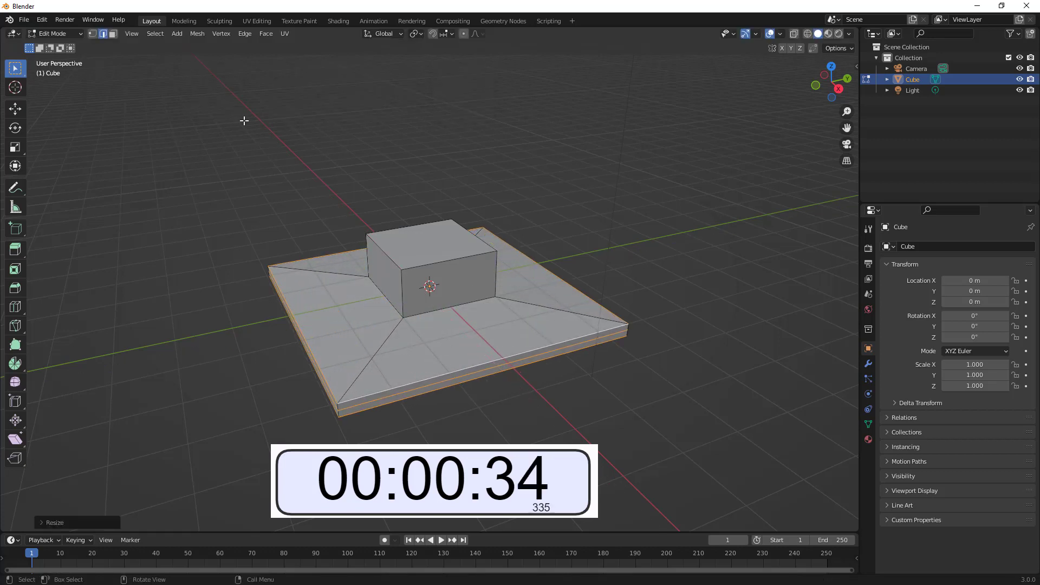
Select the cube's top face and scale it down to a small square.
left_click(112, 33)
left_click(427, 237)
key("s")
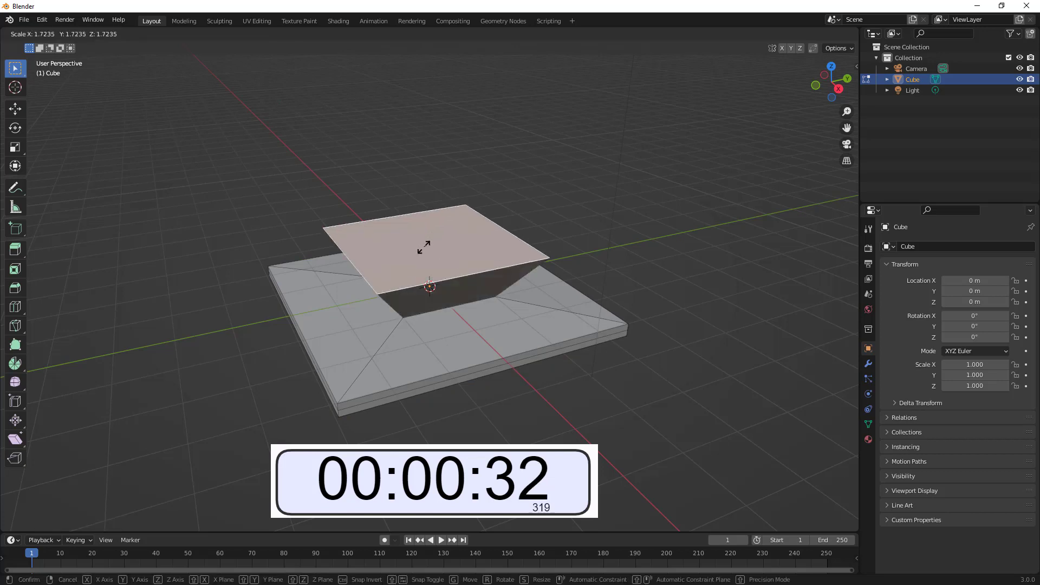
left_click(429, 250)
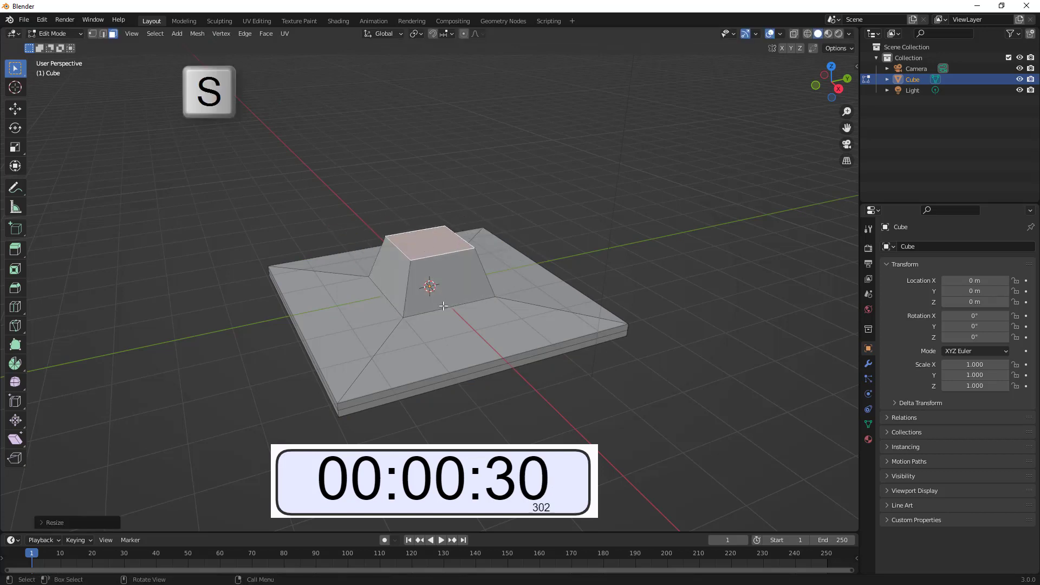
Give the edge loop around the raised part's base a mean crease of 0.5.
left_click(103, 33)
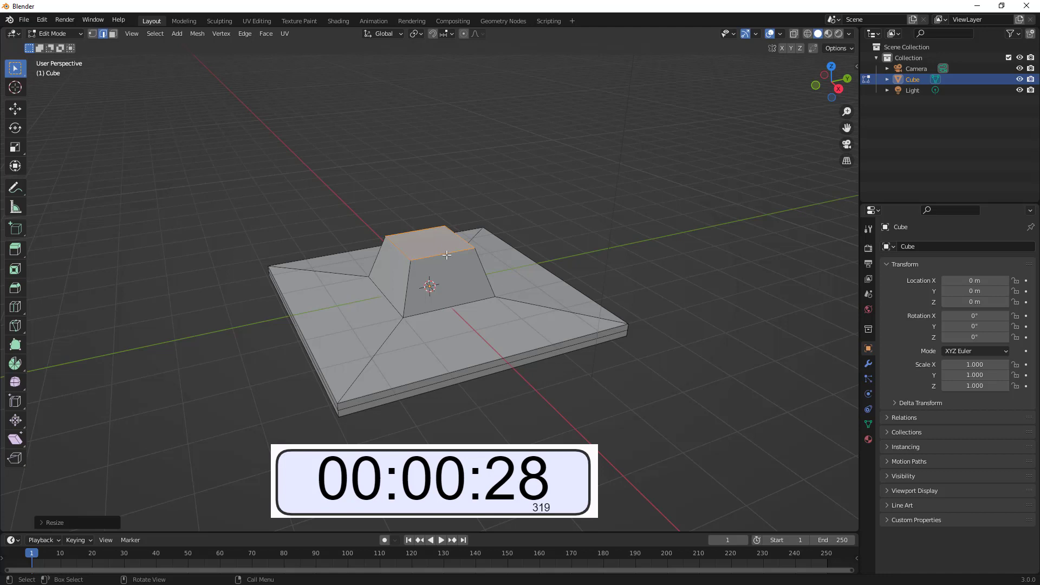
left_click(445, 308, "alt")
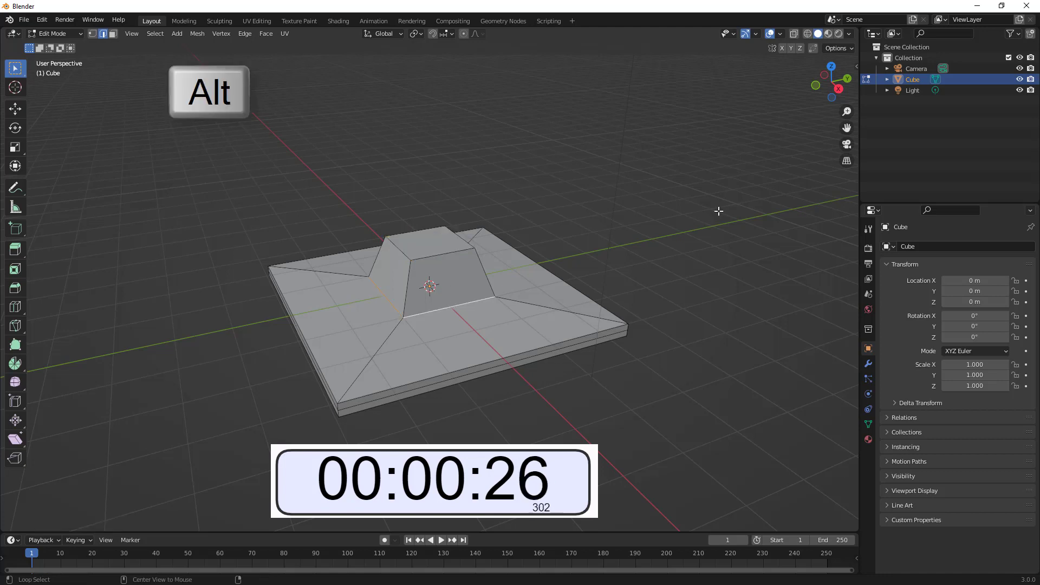
key("n")
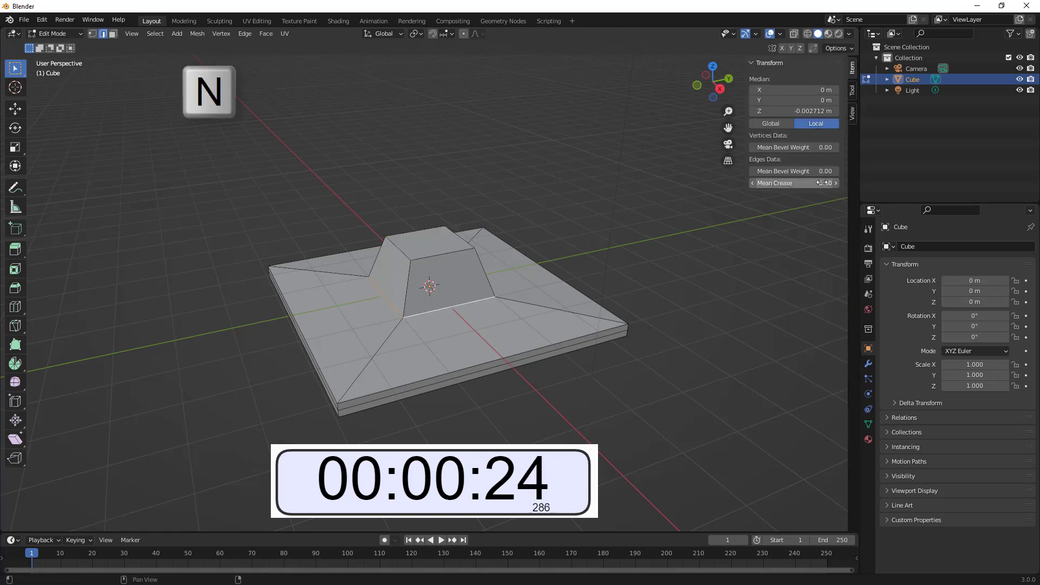
left_click(822, 183)
type("0.5")
key("Return")
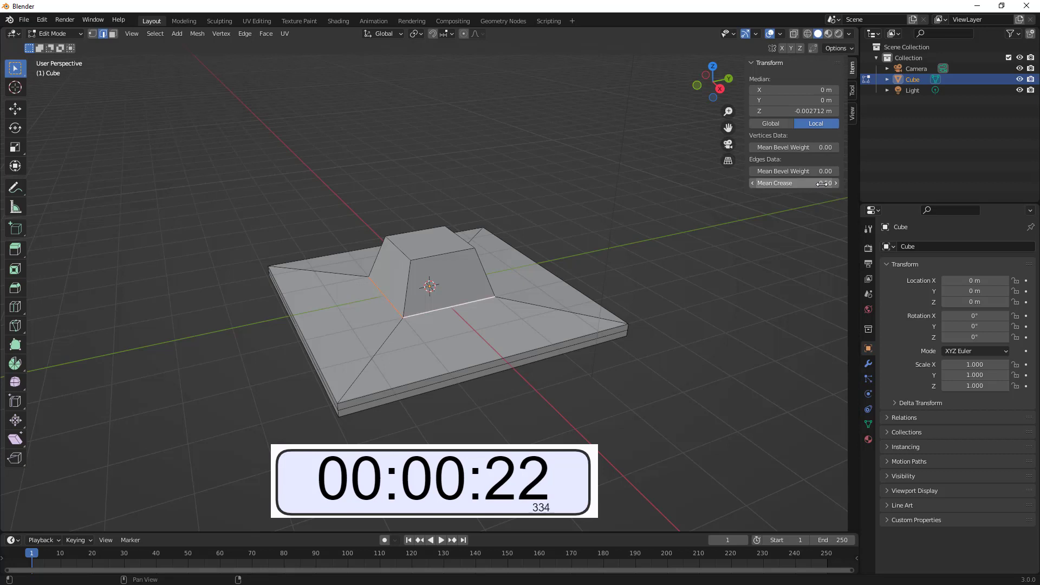
Add a Subdivision Surface modifier with viewport level 4.
left_click(868, 363)
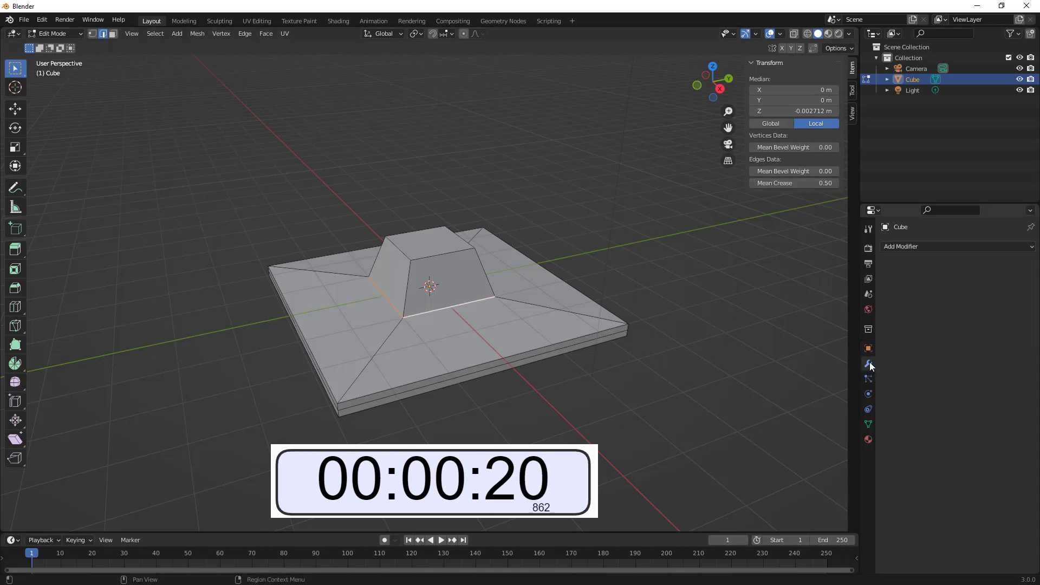
left_click(922, 245)
left_click(833, 431)
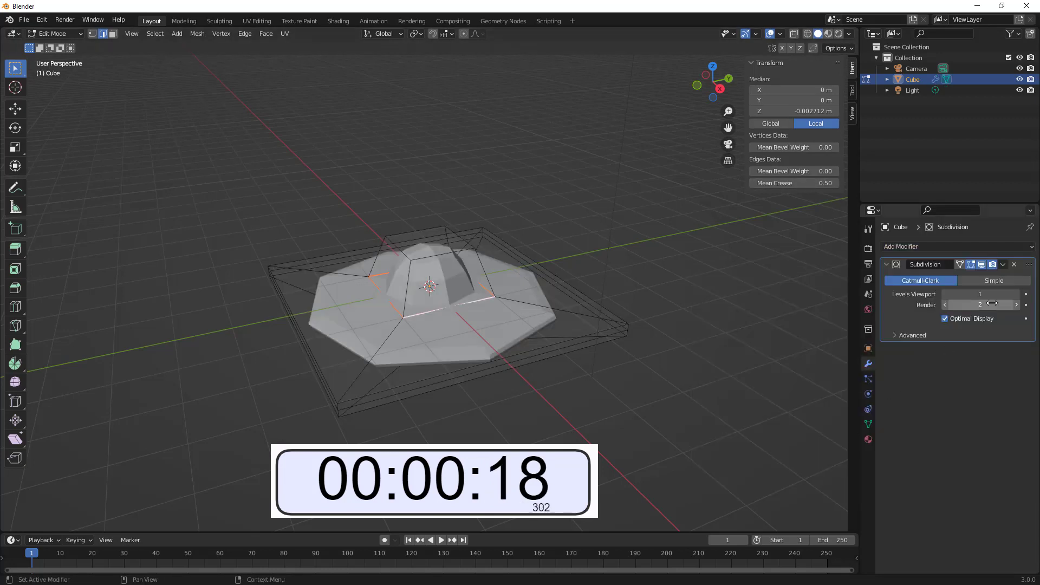
left_click_drag(995, 295, 1007, 295)
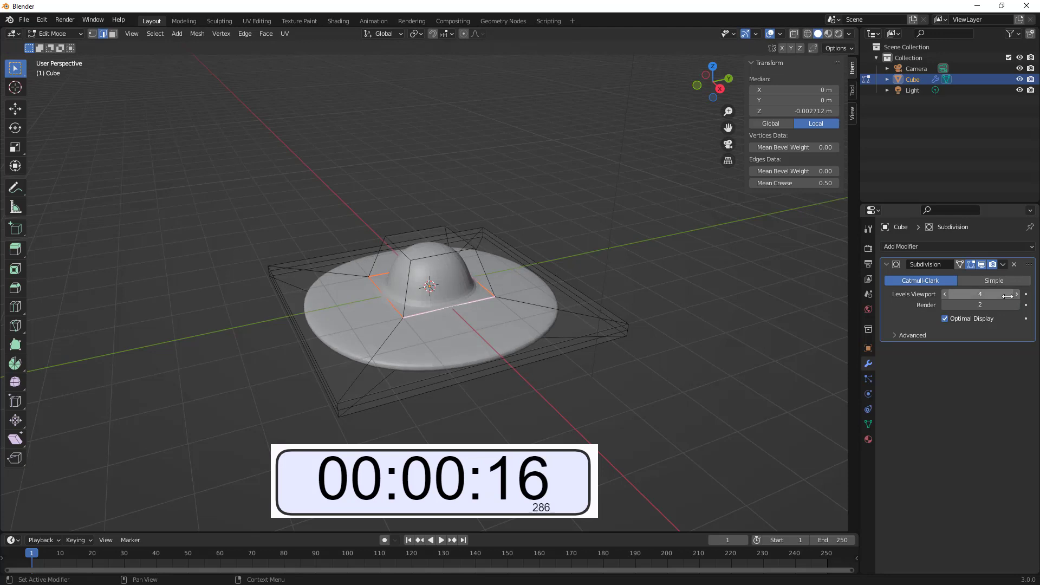
Return to Object Mode and shade the saucer smooth.
key("Tab")
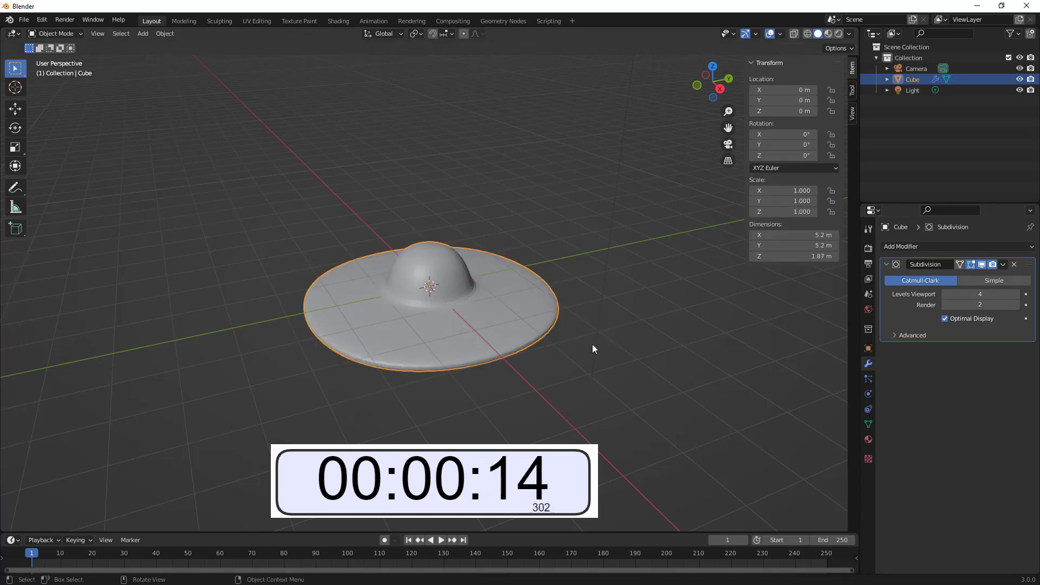
middle_click_drag(592, 348, 586, 339, "shift")
right_click(502, 298)
left_click(499, 301)
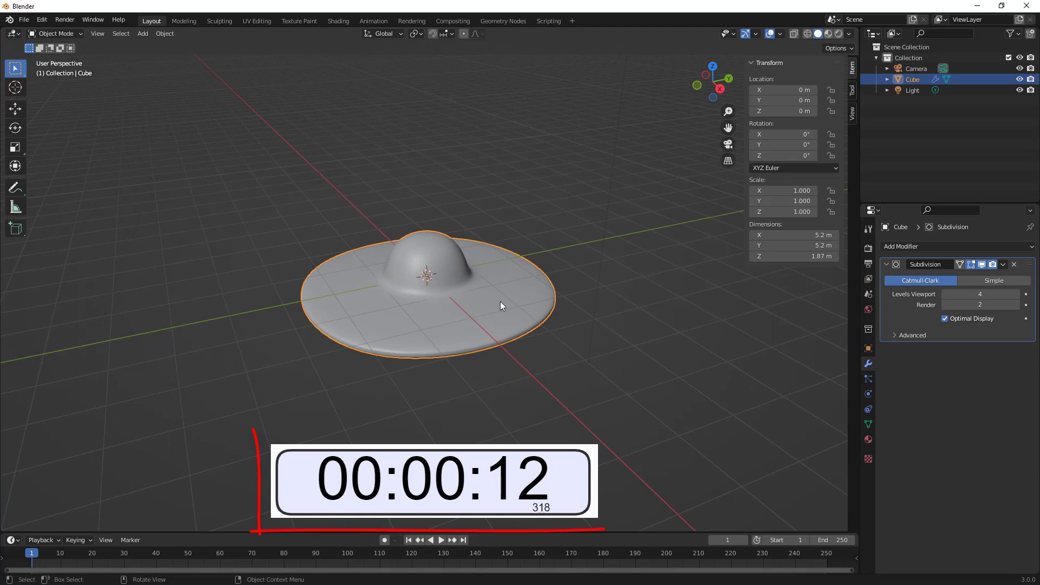
middle_click_drag(500, 301, 473, 333)
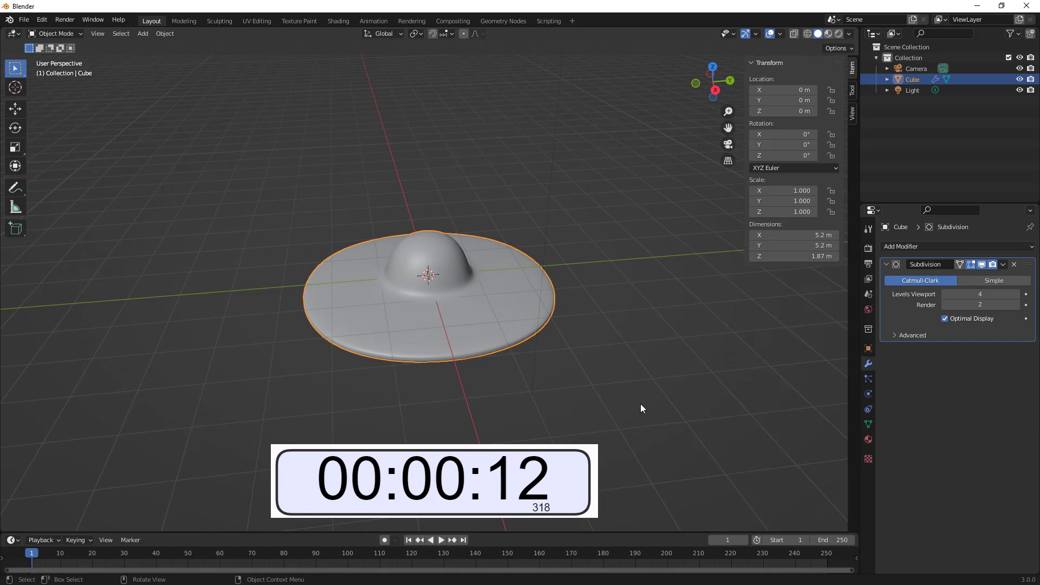
mouse_move(539, 398)
middle_mouse_down()
mouse_move(529, 348)
mouse_move(531, 403)
middle_mouse_up()
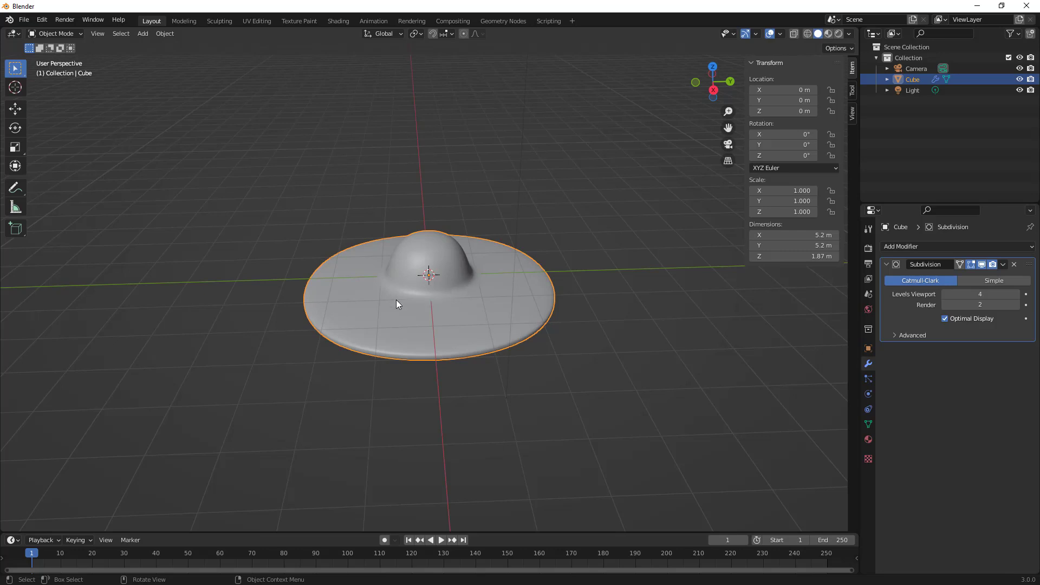
middle_click_drag(407, 344, 454, 341)
middle_click_drag(454, 271, 371, 248)
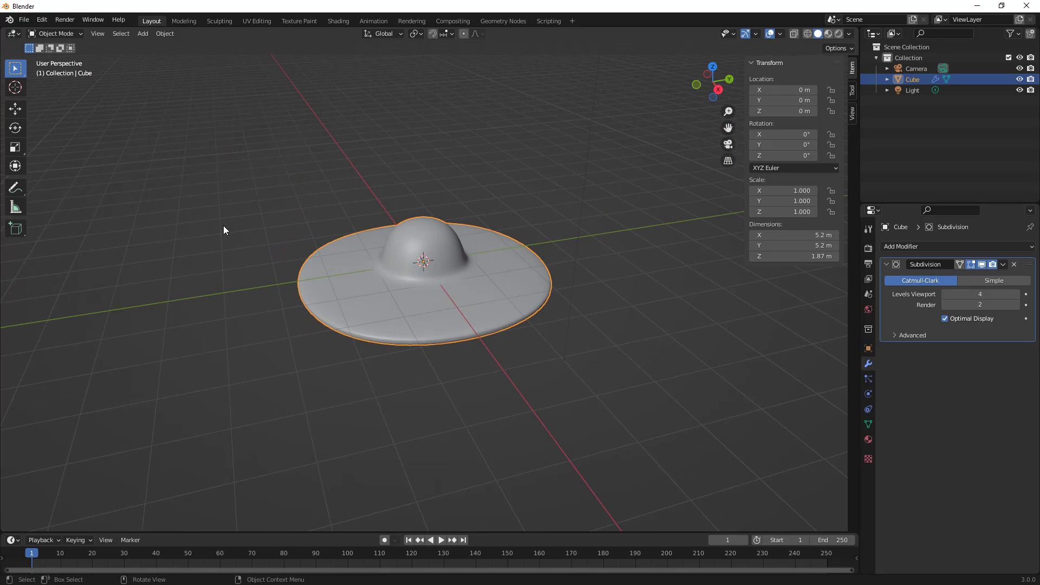